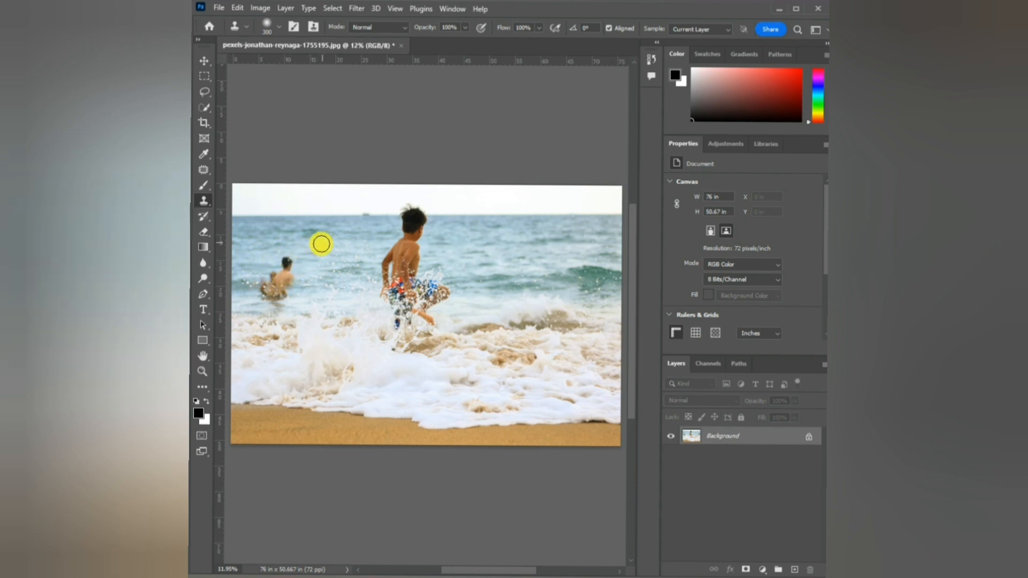
Duplicate the background layer and select the distant bather in the water with the Quick Selection tool.
{"action": "key", "text": "ctrl+j"}
{"action": "key", "text": "v"}
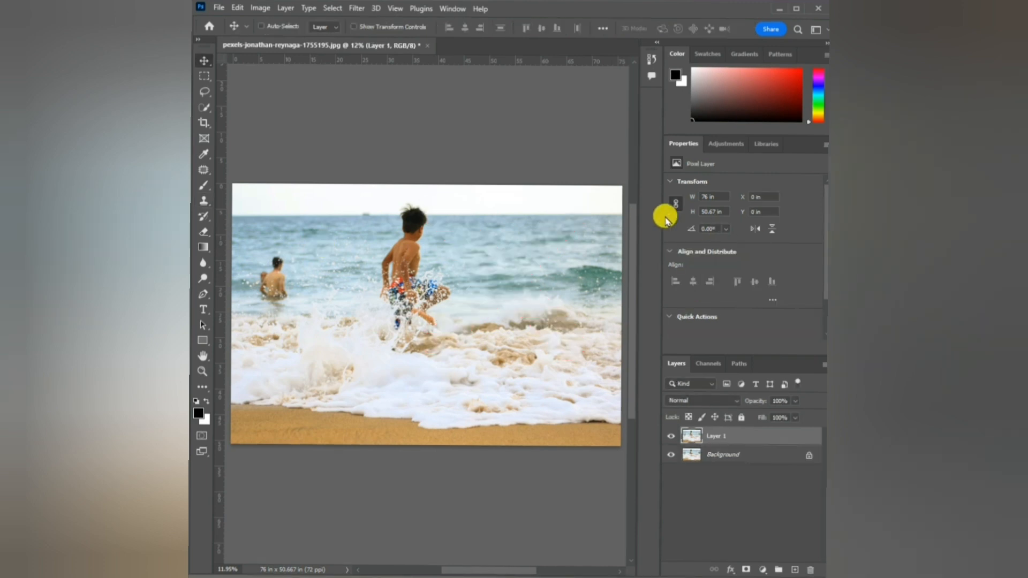
{"action": "left_click", "coordinate": [204, 112]}
{"action": "left_click", "coordinate": [228, 120]}
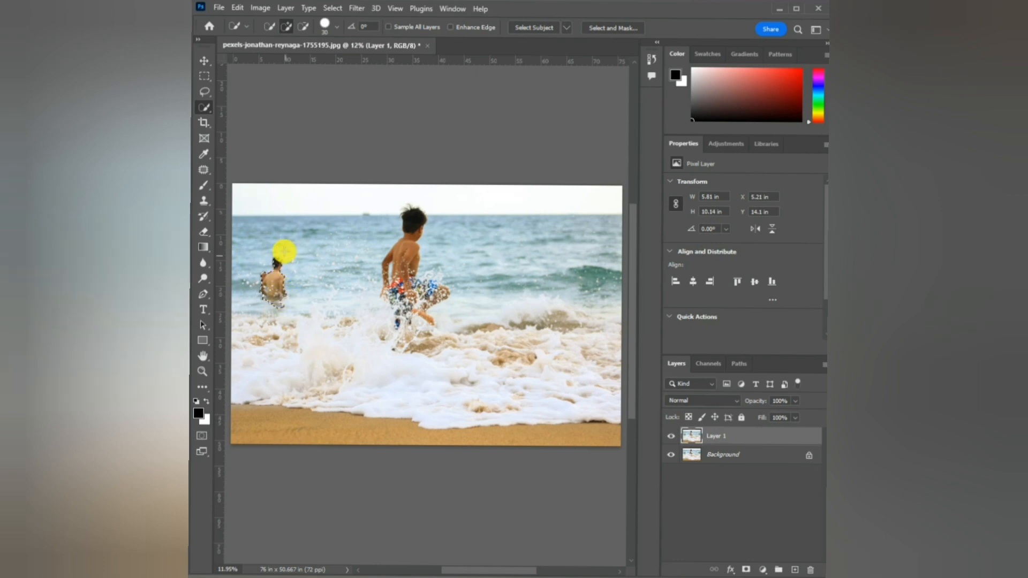
Expand the selection around the distant bather by 30 pixels.
{"action": "left_click", "coordinate": [334, 8]}
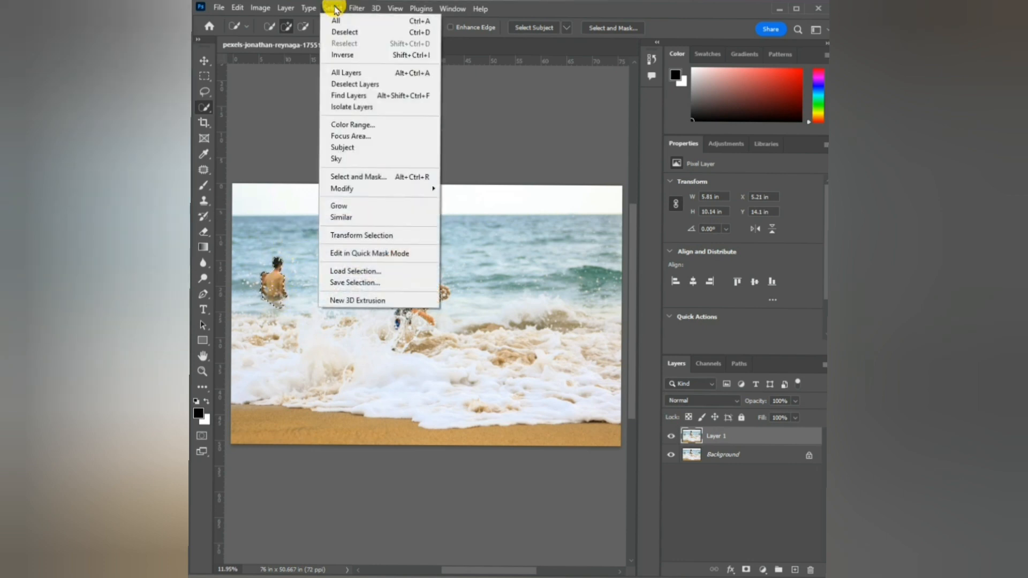
{"action": "mouse_move", "coordinate": [378, 191]}
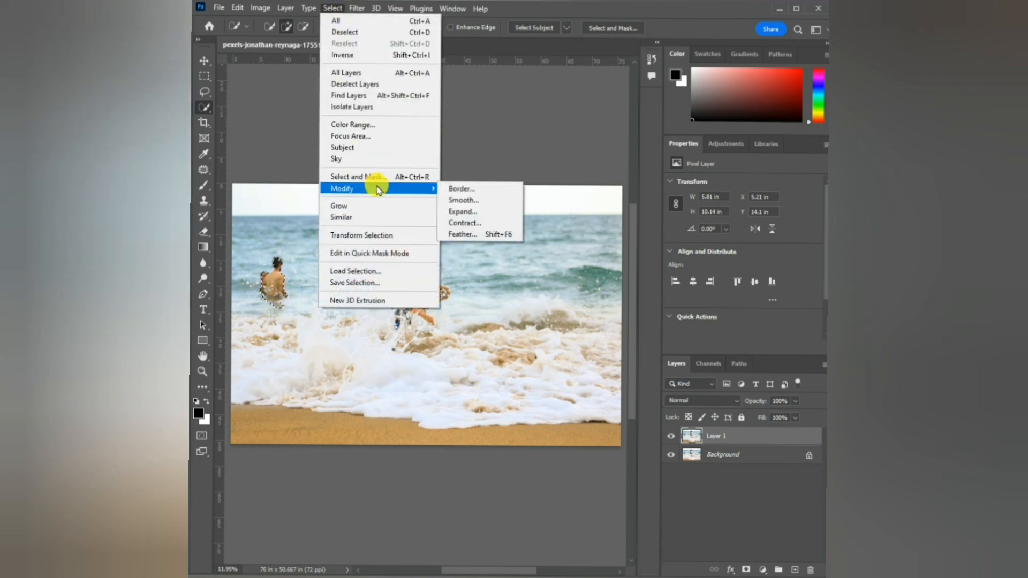
{"action": "left_click", "coordinate": [459, 211]}
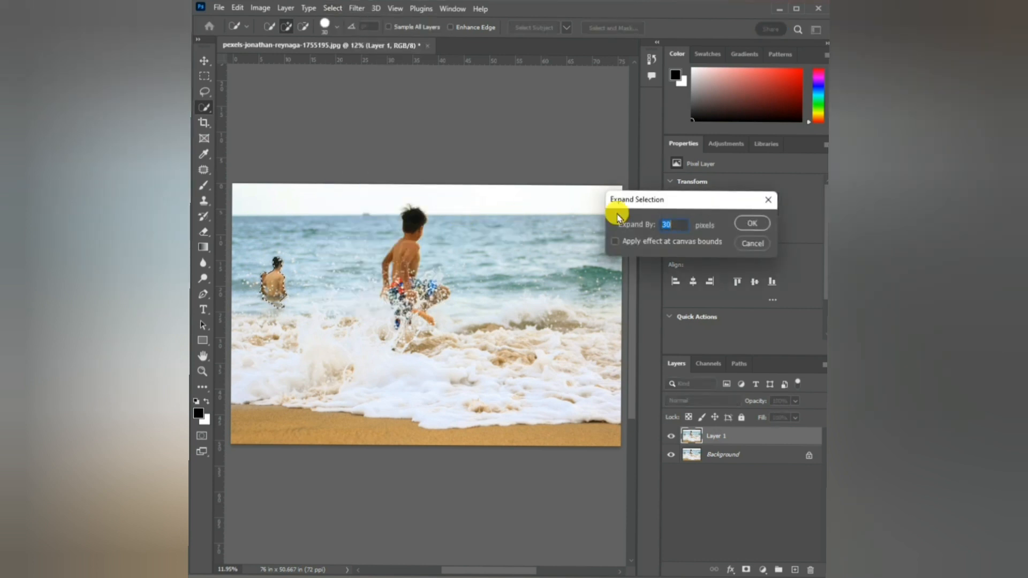
{"action": "left_click", "coordinate": [760, 223]}
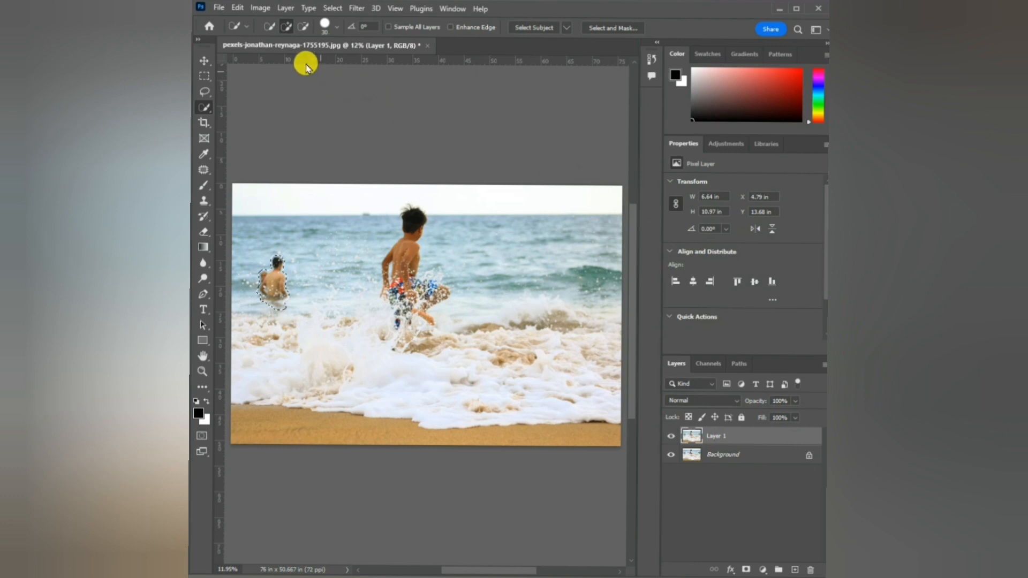
Fill the selected bather with Content-Aware contents in Normal mode at 100% opacity, and clear the selection.
{"action": "left_click", "coordinate": [237, 9]}
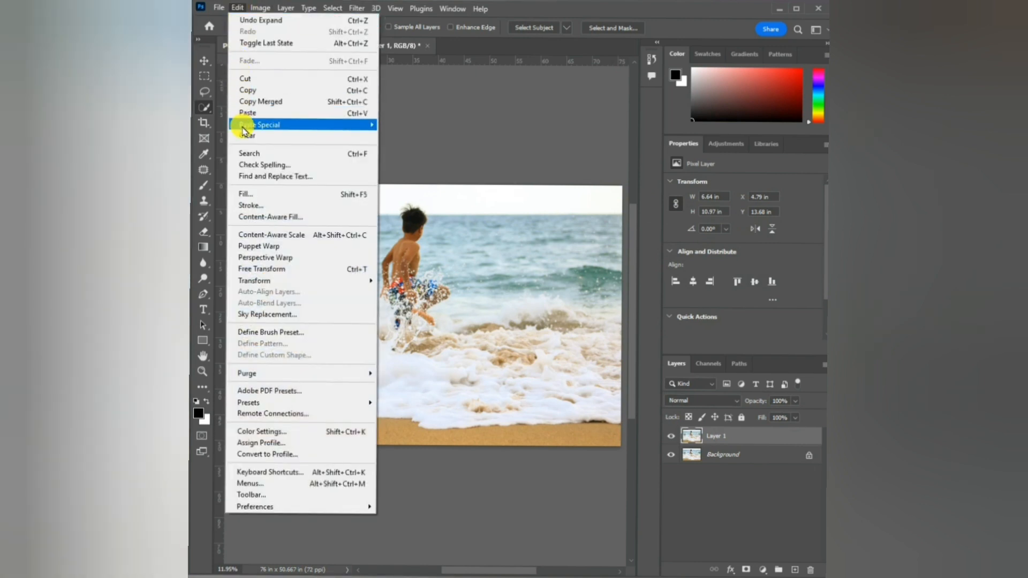
{"action": "left_click", "coordinate": [256, 194]}
{"action": "left_click", "coordinate": [744, 103]}
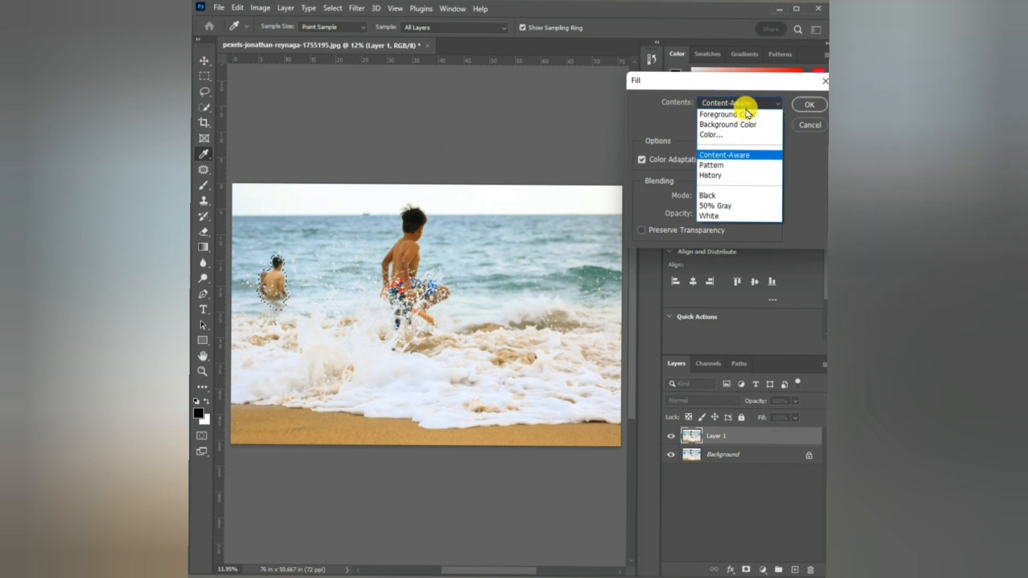
{"action": "left_click", "coordinate": [728, 155]}
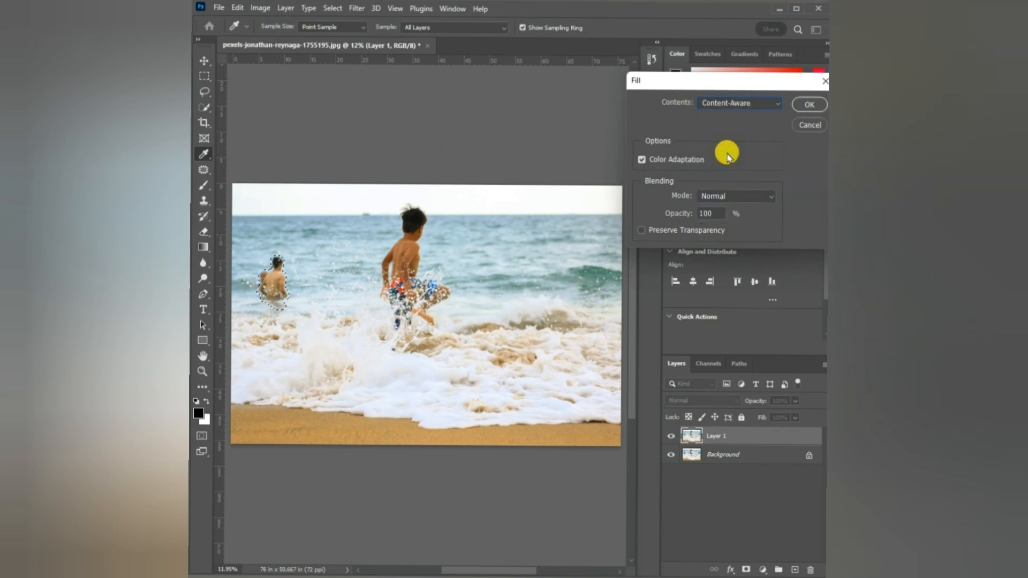
{"action": "left_click", "coordinate": [805, 104]}
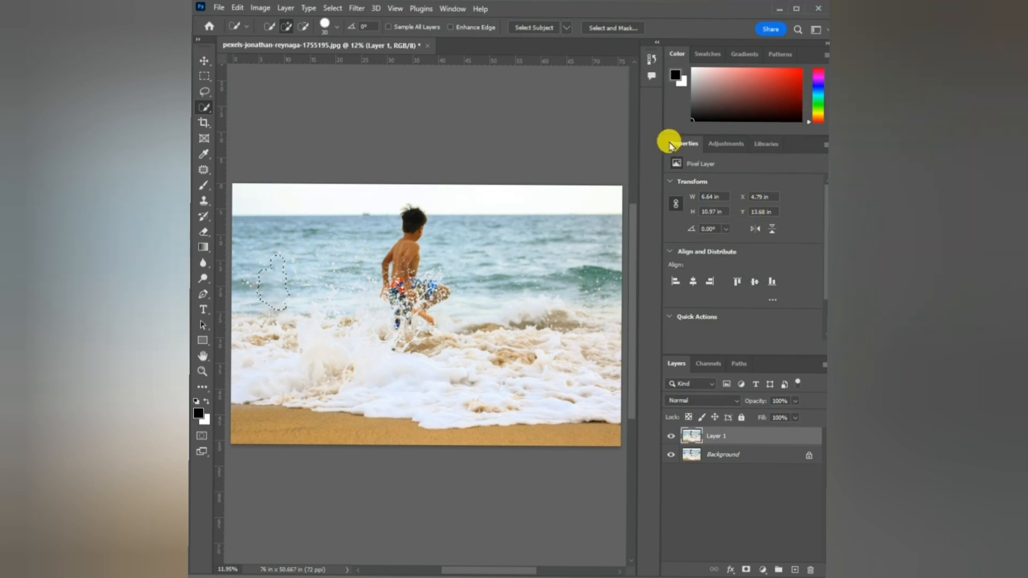
{"action": "left_click", "coordinate": [336, 8]}
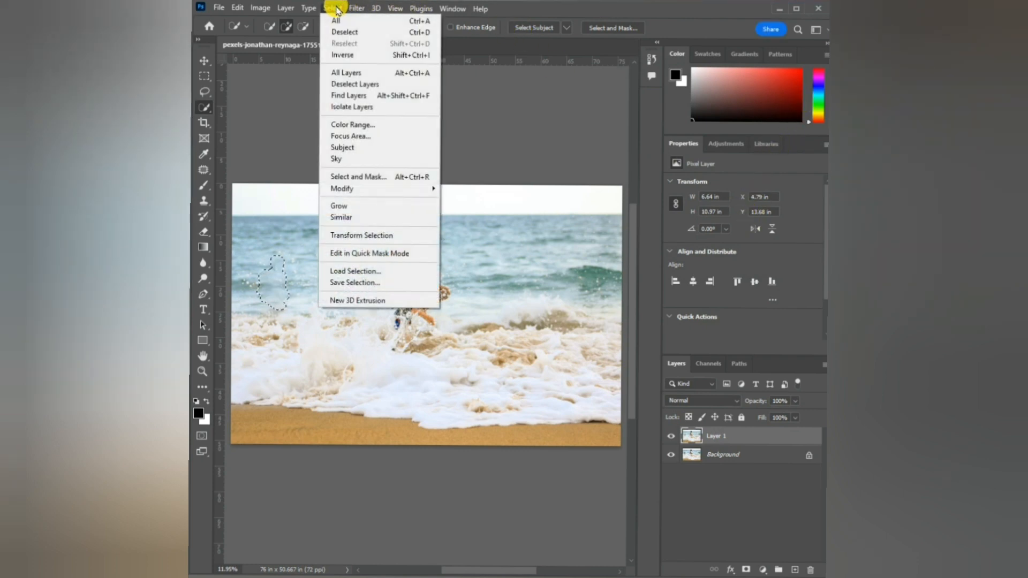
{"action": "left_click", "coordinate": [346, 33]}
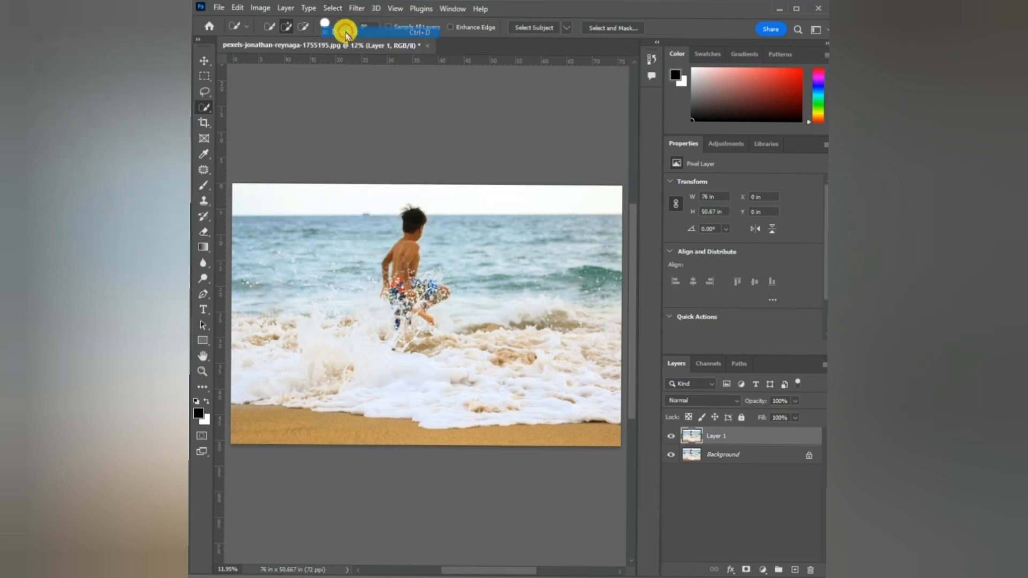
Toggle the visibility of Layer 1 to compare the retouched sea with the original photo.
{"action": "left_click", "coordinate": [667, 439]}
{"action": "left_click", "coordinate": [668, 439]}
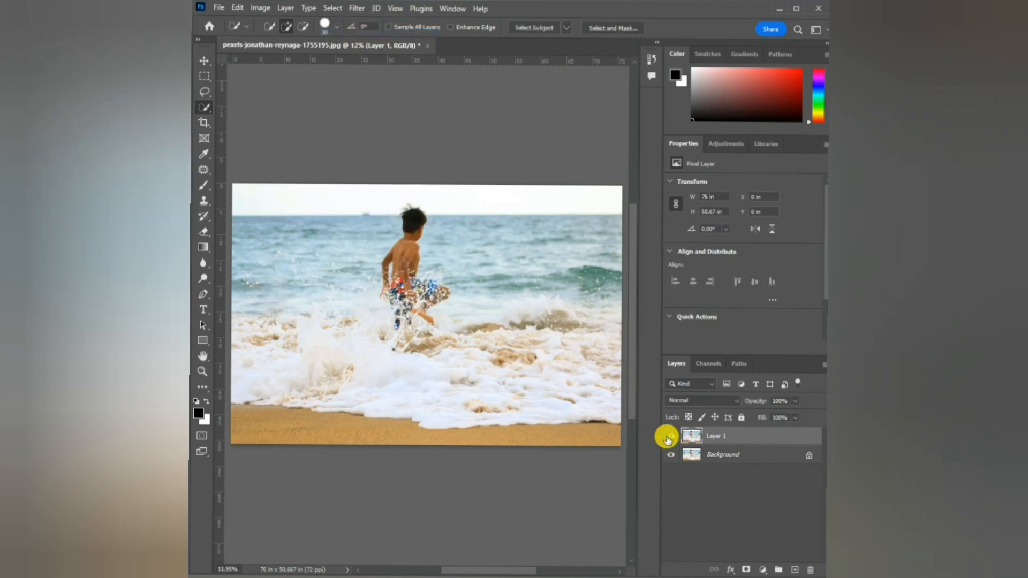
{"action": "left_click", "coordinate": [668, 439]}
{"action": "left_click", "coordinate": [668, 439]}
{"action": "left_click", "coordinate": [667, 439]}
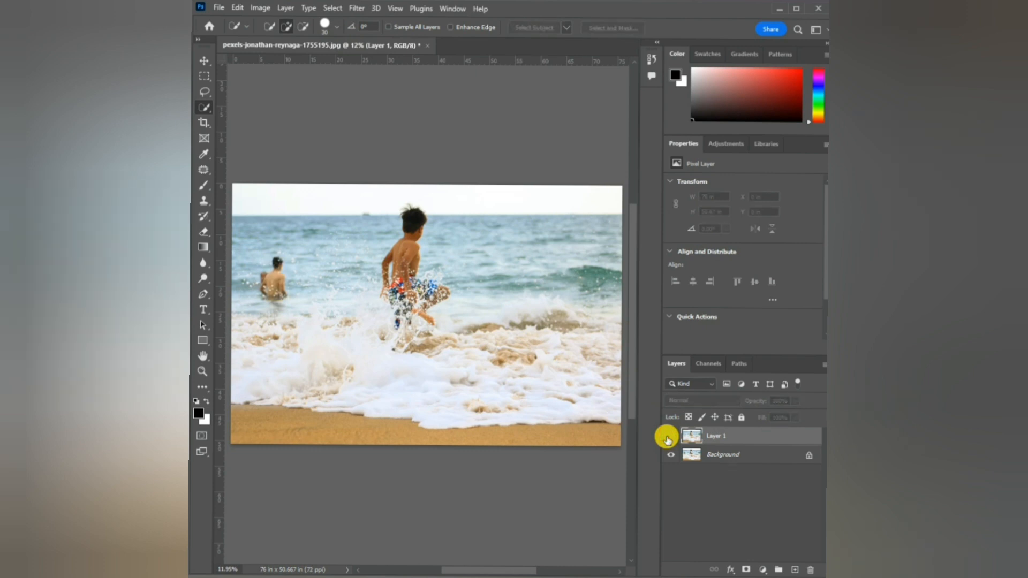
{"action": "left_click", "coordinate": [667, 439]}
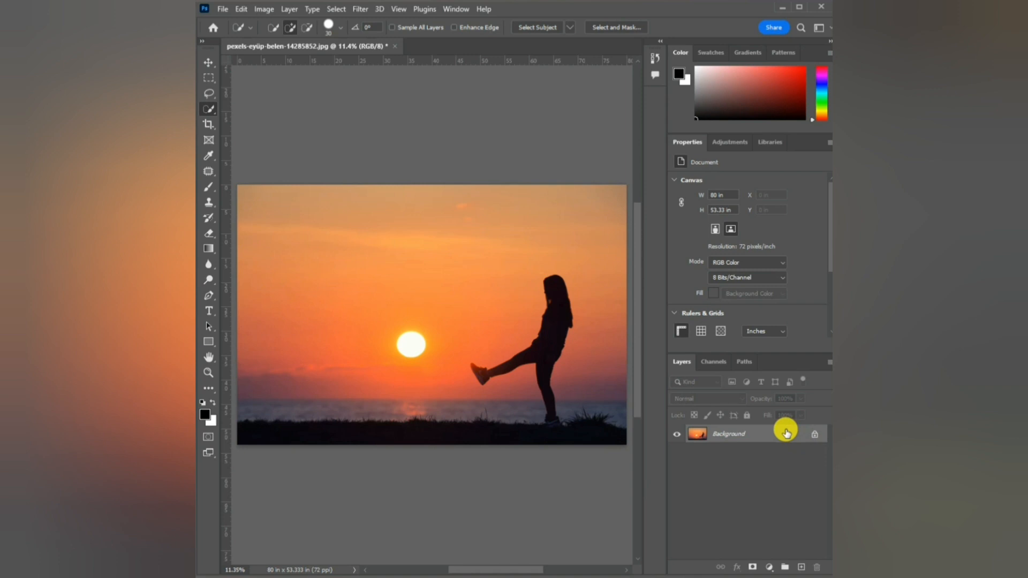
Duplicate the sunset photo's background layer, quick-select the kicking woman and copy her onto a separate layer.
{"action": "left_click_drag", "start_coordinate": [785, 429], "coordinate": [800, 564]}
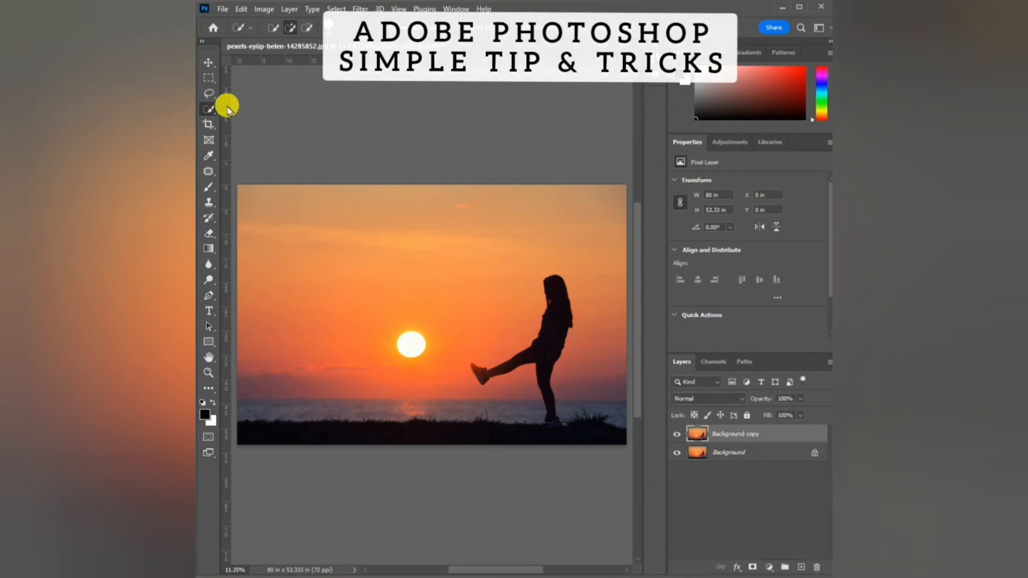
{"action": "right_click", "coordinate": [208, 109]}
{"action": "left_click", "coordinate": [243, 120]}
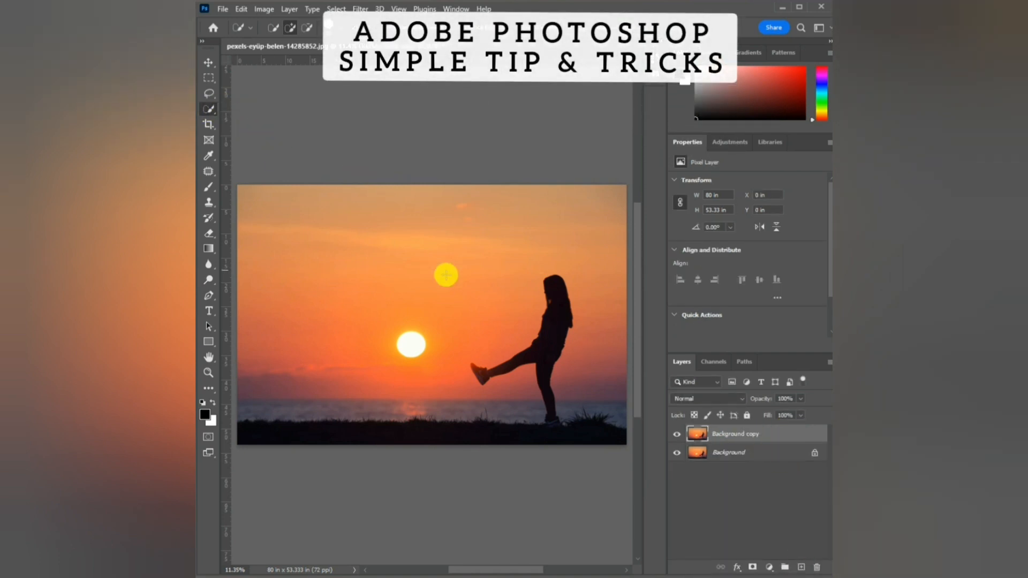
{"action": "right_click", "coordinate": [554, 328]}
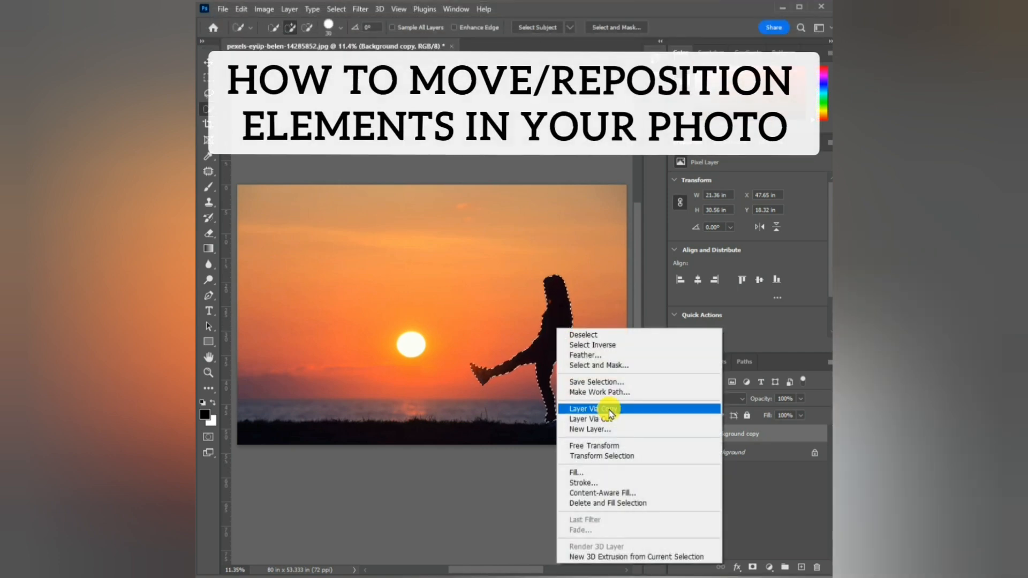
{"action": "left_click", "coordinate": [608, 408]}
Hide the copied woman's layer and try to paint her out on Background copy with the Clone Stamp tool.
{"action": "left_click", "coordinate": [677, 433]}
{"action": "left_click", "coordinate": [746, 452]}
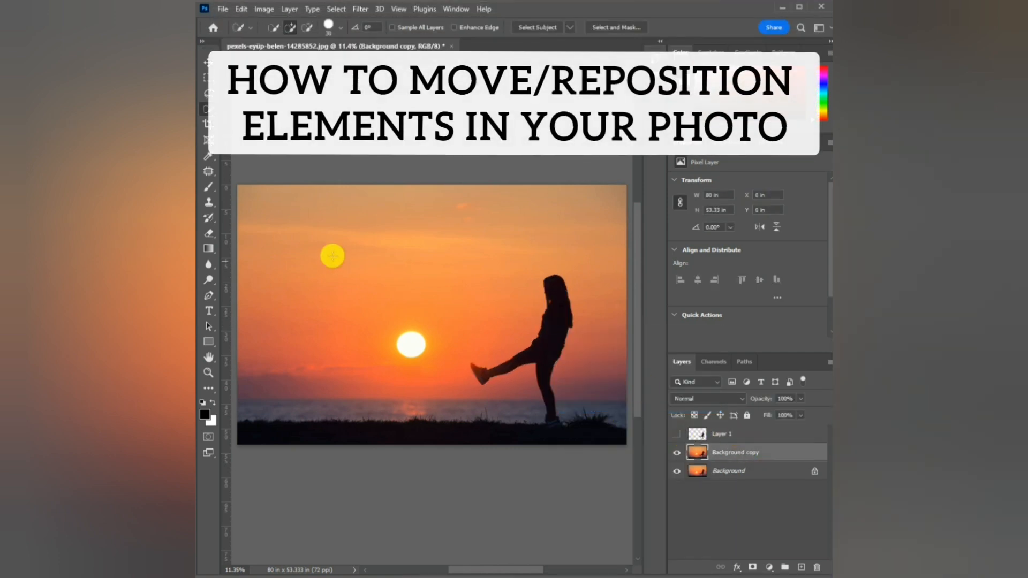
{"action": "left_click", "coordinate": [210, 204]}
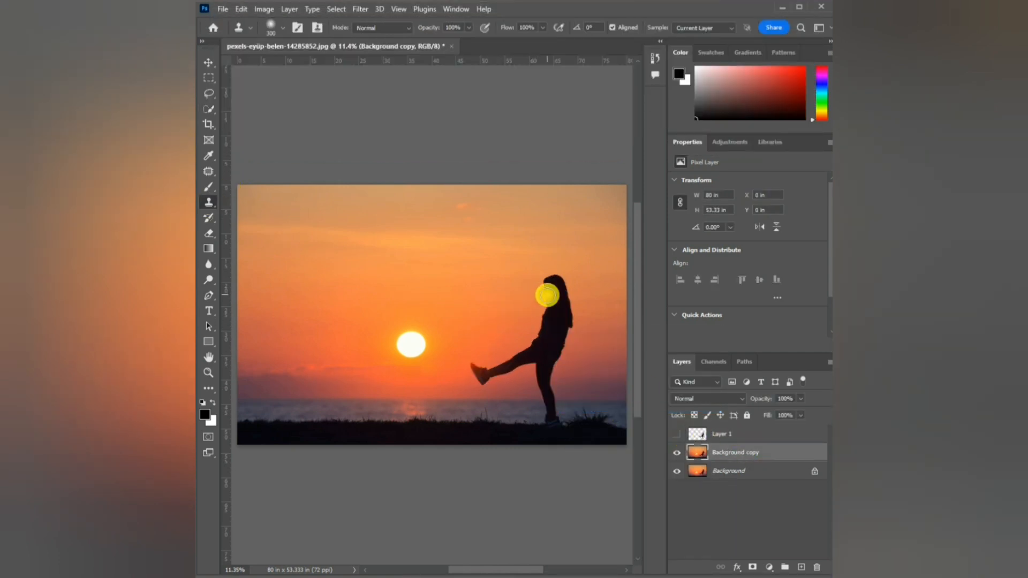
{"action": "mouse_move", "coordinate": [547, 295]}
{"action": "left_mouse_down"}
{"action": "mouse_move", "coordinate": [554, 273]}
{"action": "mouse_move", "coordinate": [557, 298]}
{"action": "mouse_move", "coordinate": [540, 284]}
{"action": "mouse_move", "coordinate": [542, 332]}
{"action": "mouse_move", "coordinate": [499, 366]}
{"action": "mouse_move", "coordinate": [474, 360]}
{"action": "mouse_move", "coordinate": [493, 365]}
{"action": "left_mouse_up"}
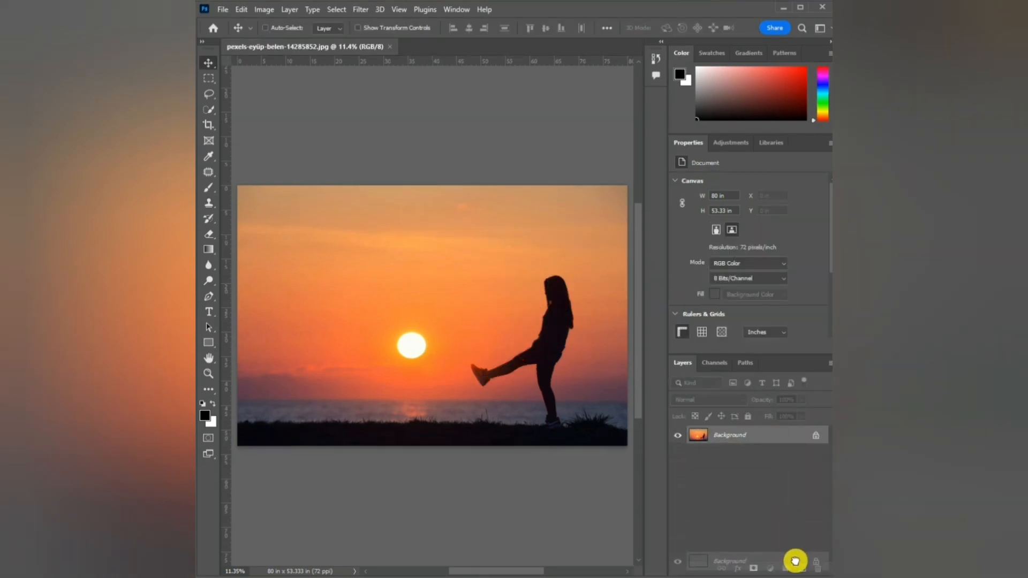
Duplicate the sunset background layer twice and mask the top copy to the kicking woman using Select Subject.
{"action": "left_click_drag", "start_coordinate": [765, 436], "coordinate": [802, 568]}
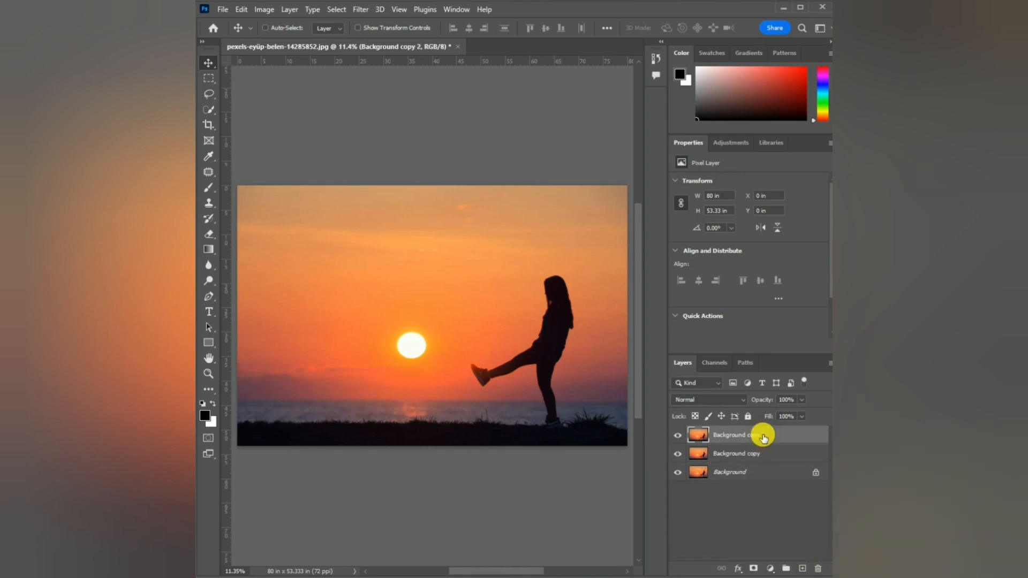
{"action": "left_click", "coordinate": [336, 9]}
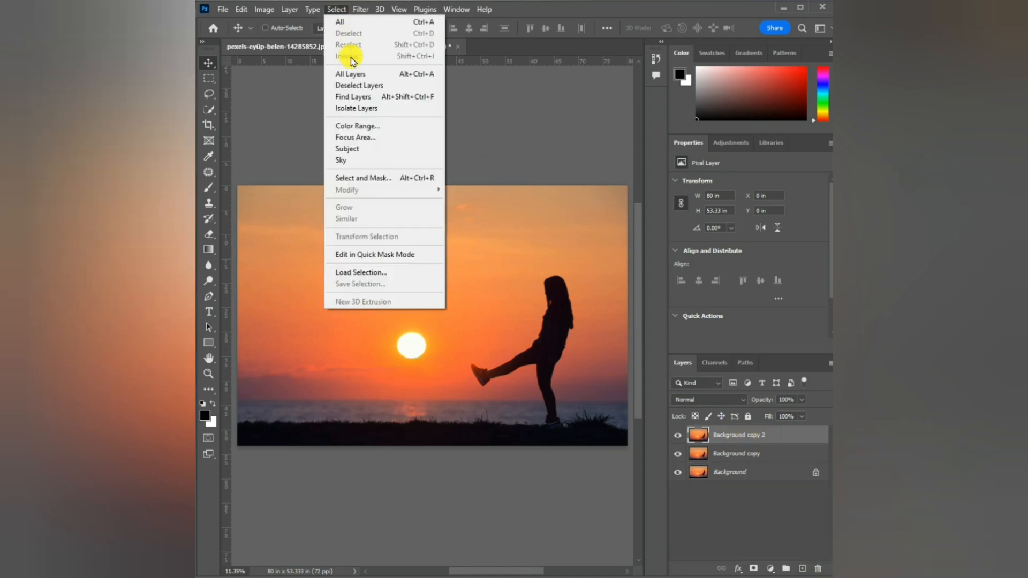
{"action": "left_click", "coordinate": [359, 146]}
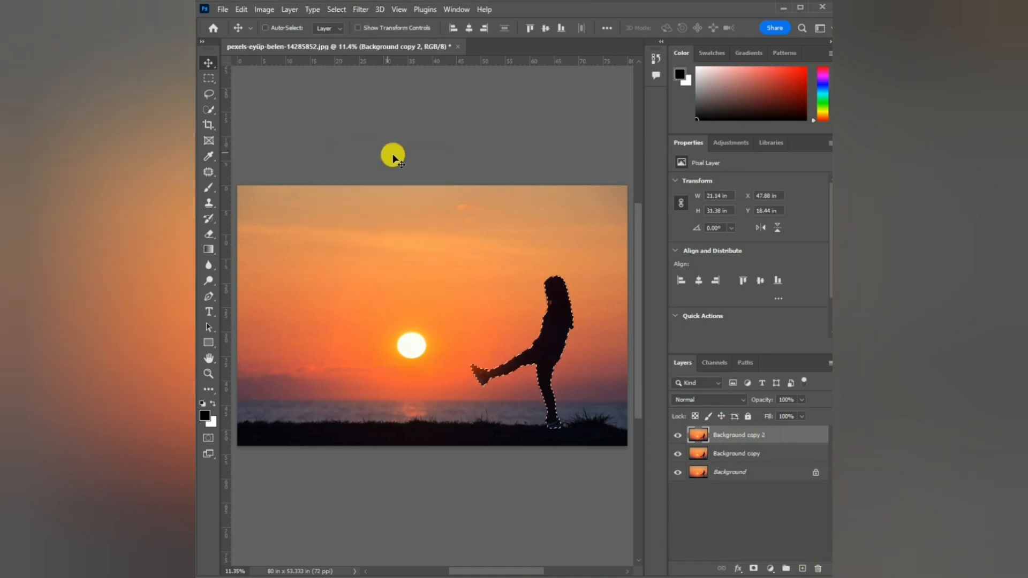
{"action": "left_click", "coordinate": [751, 563]}
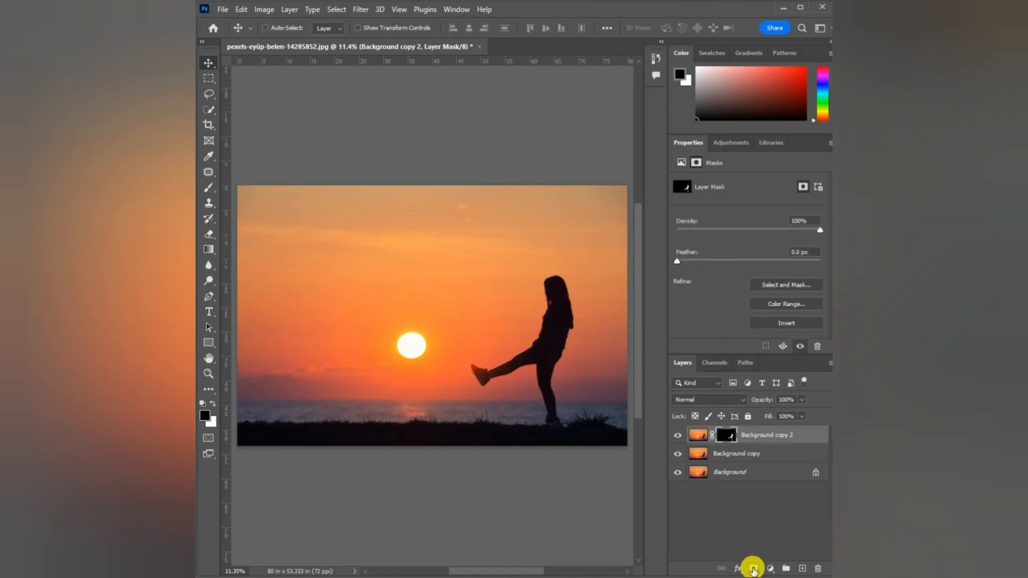
Hide the masked top layer and select the kicking woman on Background copy with Select Subject.
{"action": "left_click", "coordinate": [677, 435]}
{"action": "left_click", "coordinate": [755, 455]}
{"action": "left_click", "coordinate": [336, 9]}
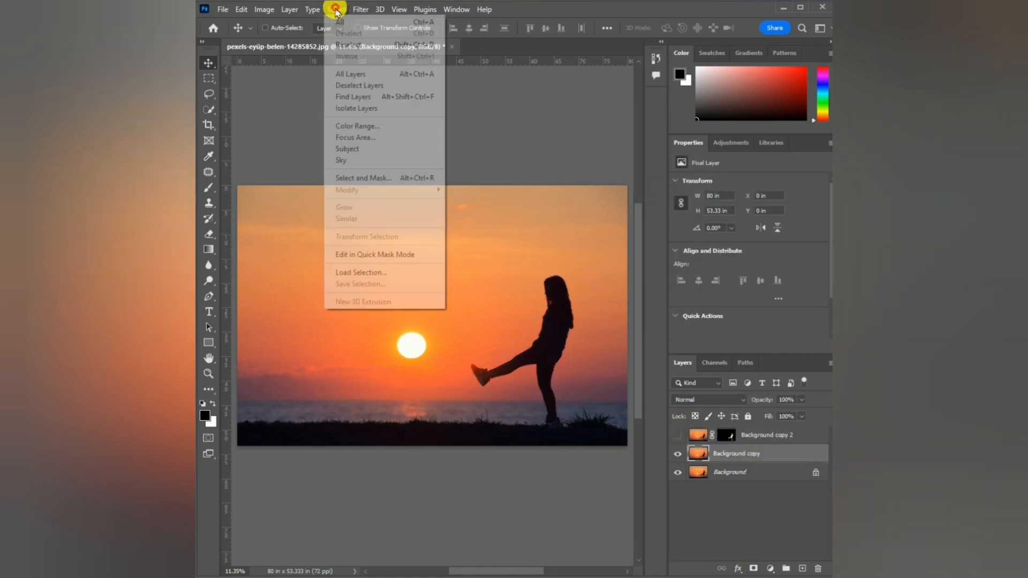
{"action": "left_click", "coordinate": [358, 148]}
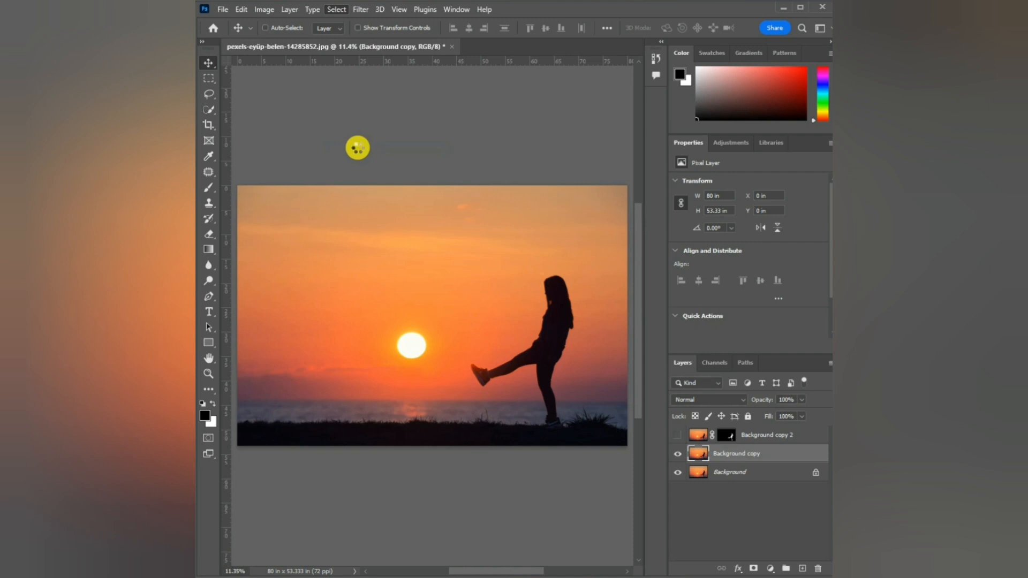
Expand the selection around the kicking woman on Background copy.
{"action": "left_click", "coordinate": [337, 10]}
{"action": "mouse_move", "coordinate": [385, 191]}
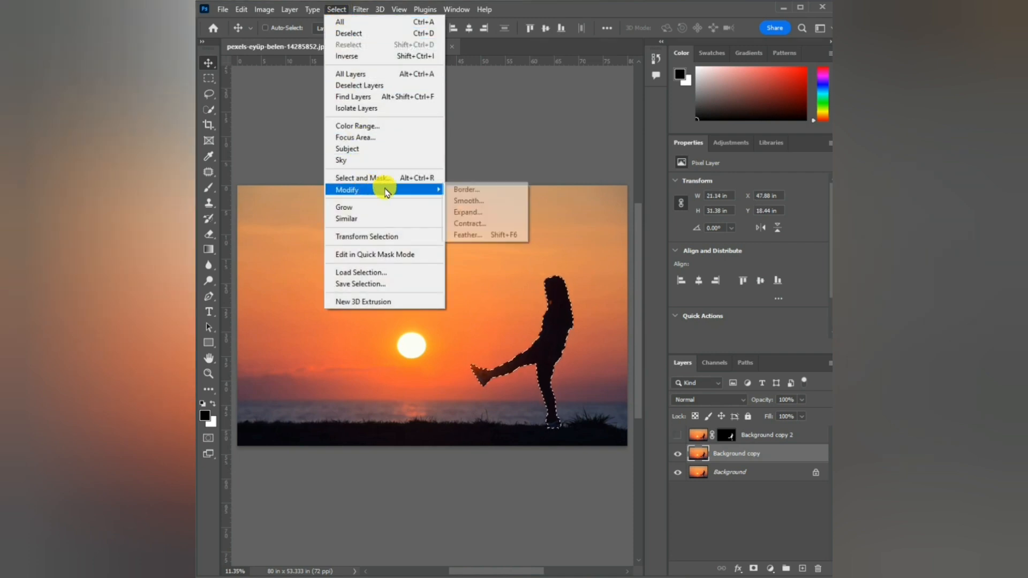
{"action": "left_click", "coordinate": [470, 213]}
{"action": "left_click", "coordinate": [752, 222]}
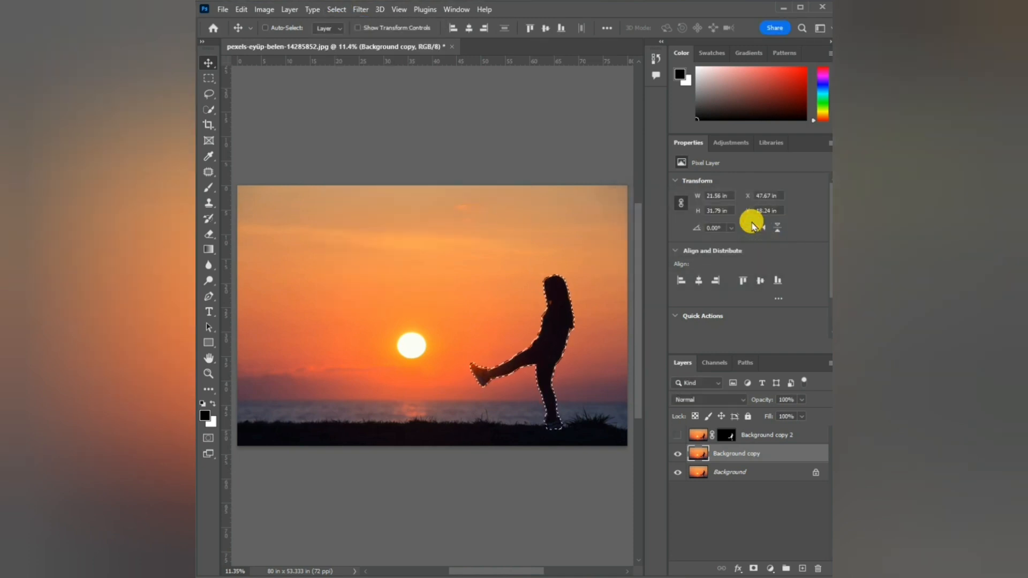
Fill the selected woman on Background copy with Content-Aware contents and clear the selection.
{"action": "left_click", "coordinate": [241, 9]}
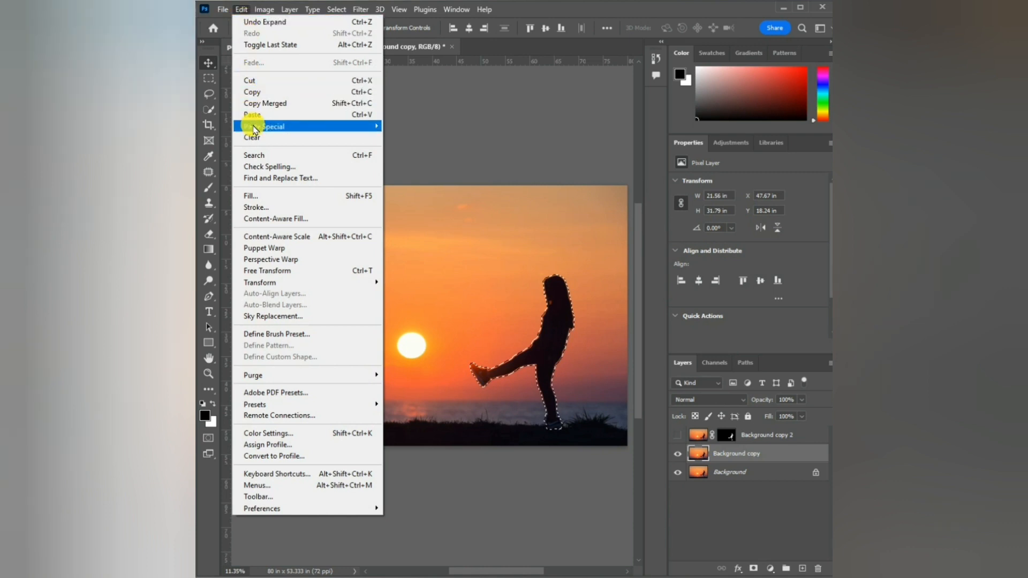
{"action": "left_click", "coordinate": [251, 196]}
{"action": "left_click", "coordinate": [771, 102]}
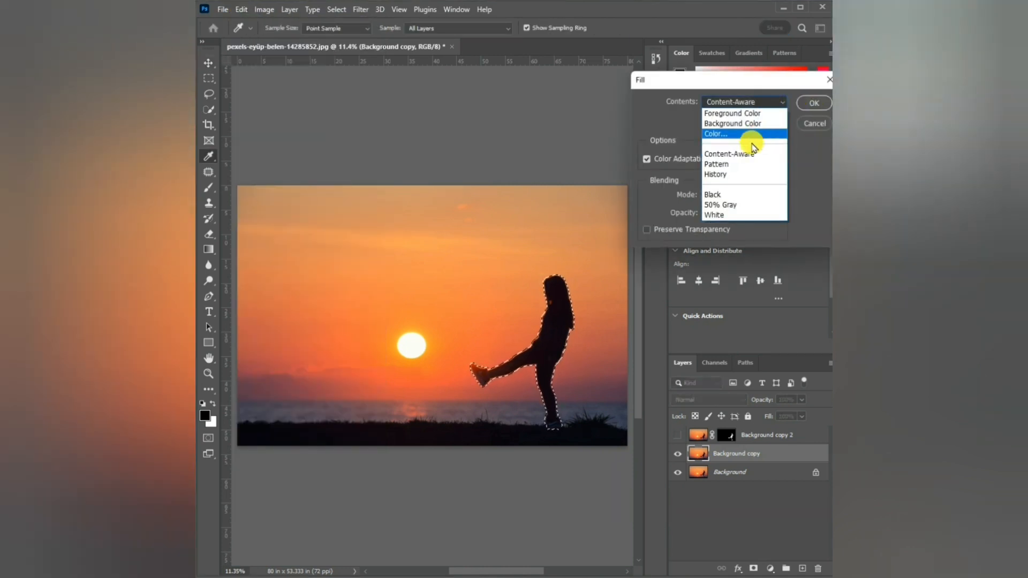
{"action": "left_click", "coordinate": [749, 154]}
{"action": "left_click", "coordinate": [814, 103]}
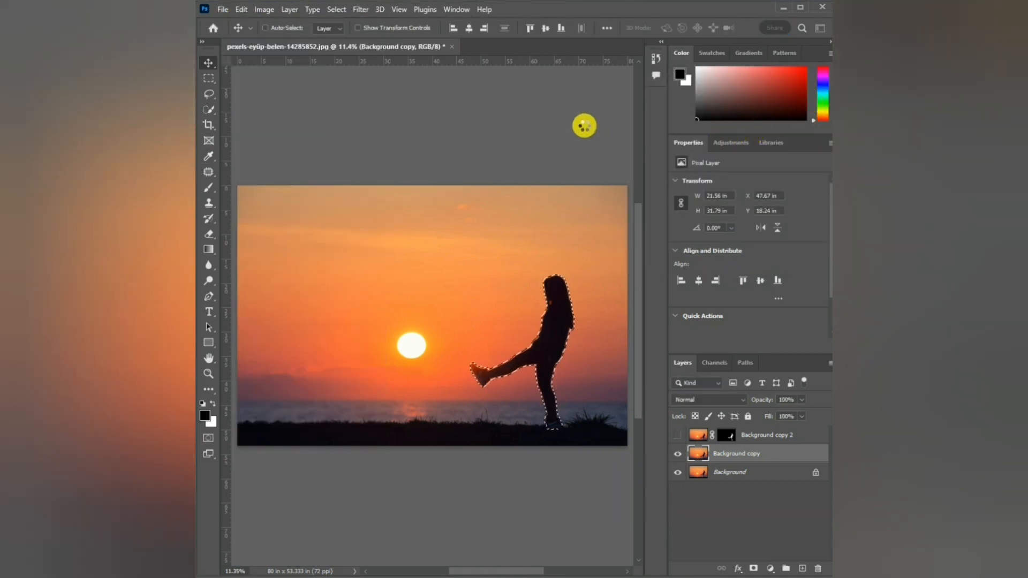
{"action": "left_click", "coordinate": [337, 9]}
{"action": "left_click", "coordinate": [337, 33]}
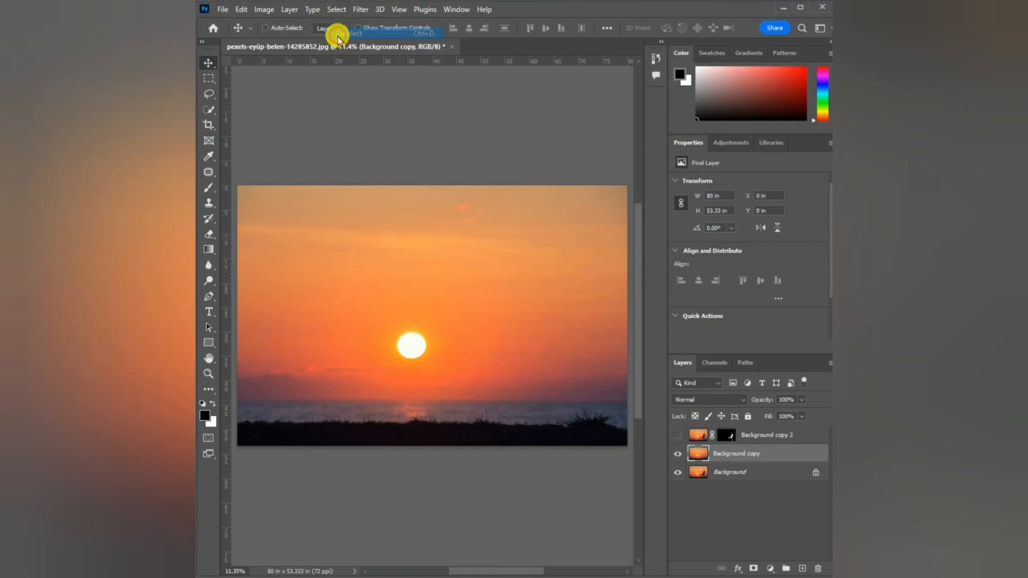
Show the masked Background copy 2 layer and move the kicking woman left, closer to the sun.
{"action": "left_click", "coordinate": [678, 435]}
{"action": "left_click", "coordinate": [761, 436]}
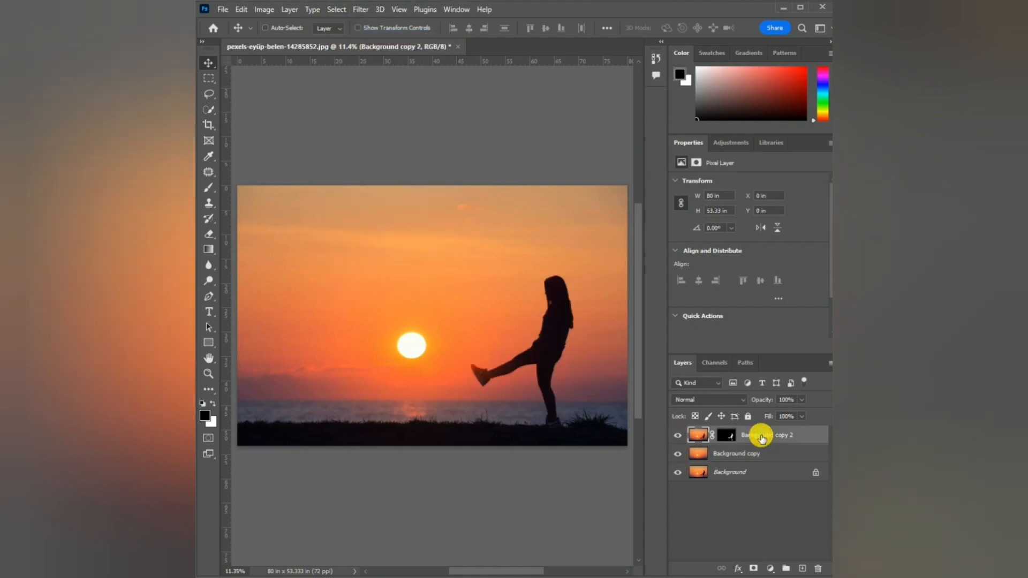
{"action": "left_click_drag", "start_coordinate": [551, 339], "coordinate": [467, 342]}
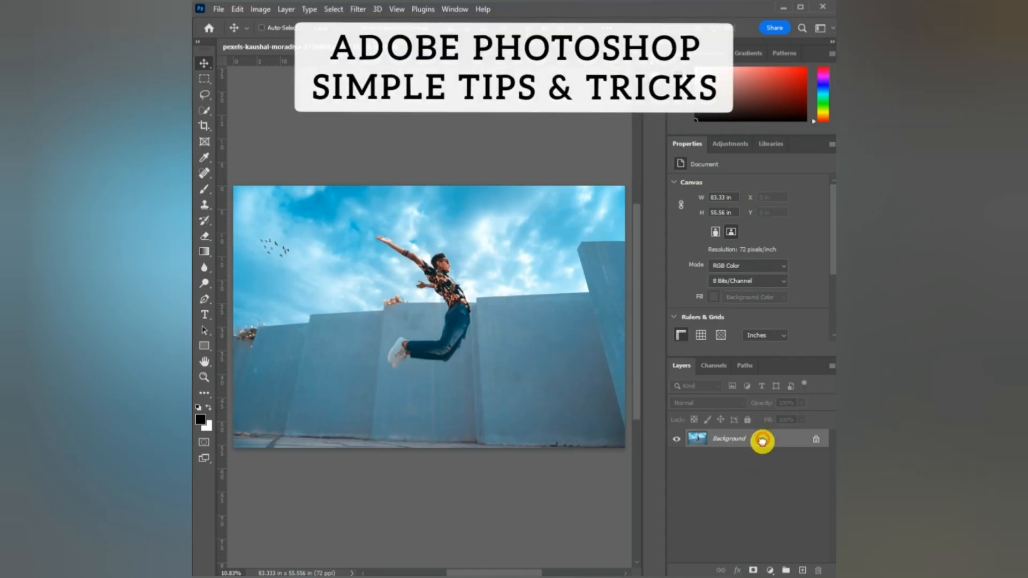
Duplicate the Background layer twice and mask the top copy to the jumping man using Select Subject.
{"action": "left_click_drag", "start_coordinate": [759, 441], "coordinate": [806, 567]}
{"action": "left_click", "coordinate": [331, 9]}
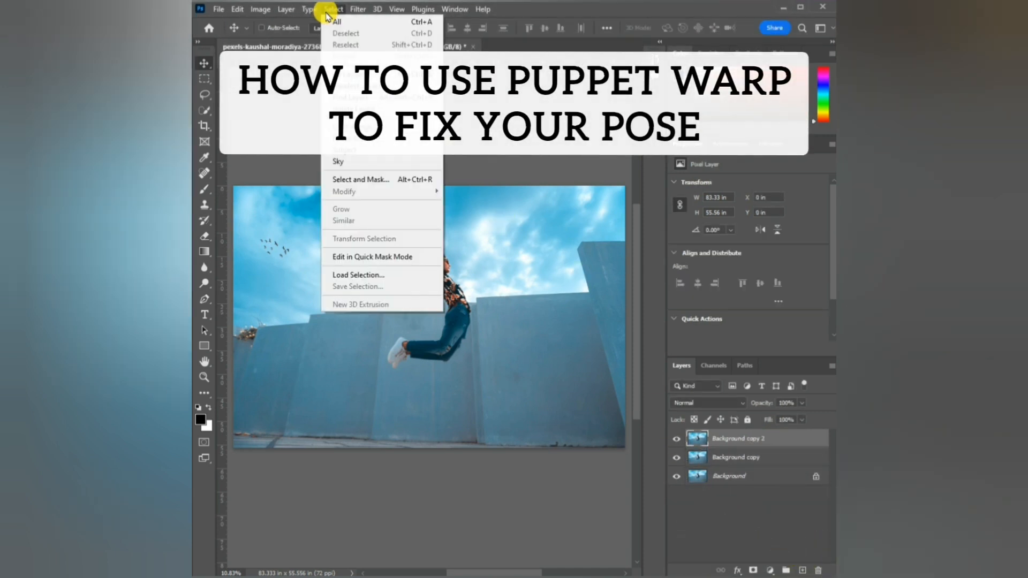
{"action": "left_click", "coordinate": [367, 156]}
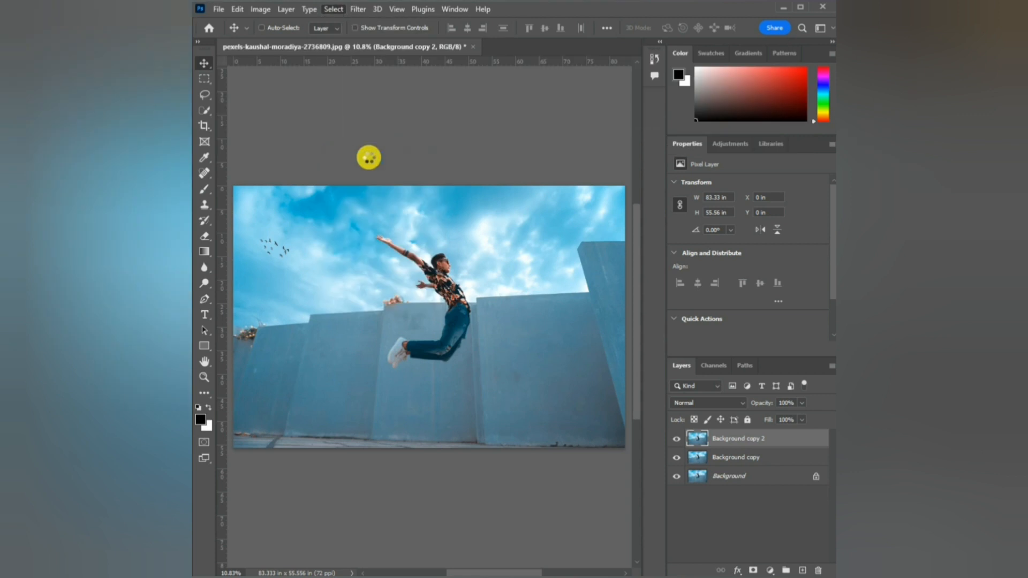
{"action": "left_click", "coordinate": [754, 570]}
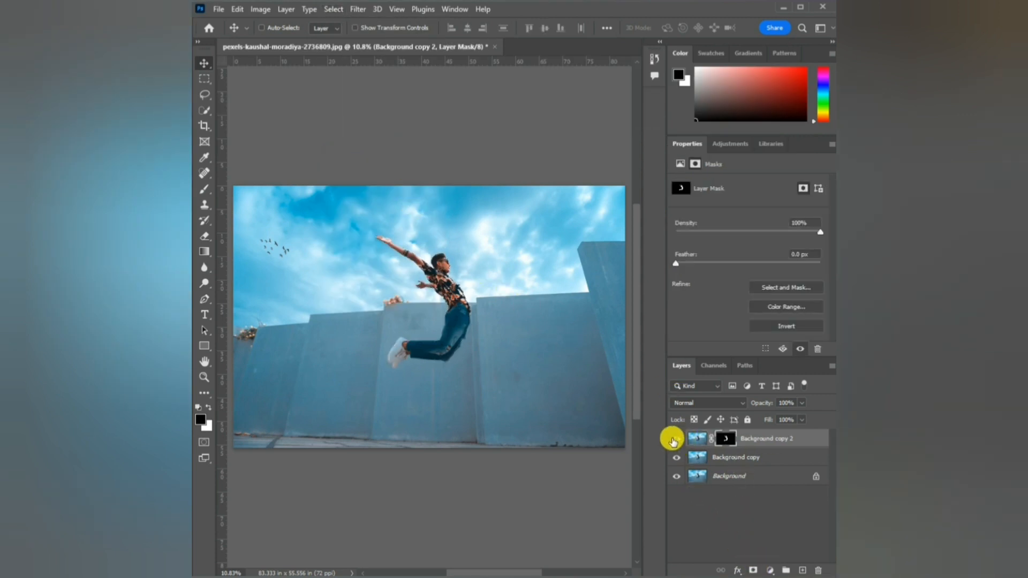
Hide Background copy 2 and select the jumping man on Background copy with Select Subject.
{"action": "left_click", "coordinate": [673, 441]}
{"action": "left_click", "coordinate": [734, 457]}
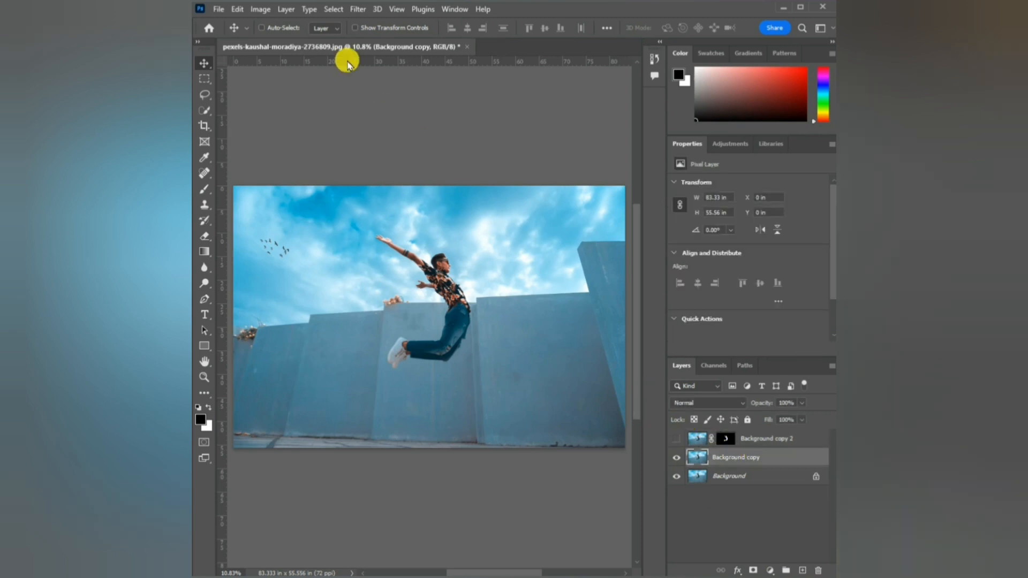
{"action": "left_click", "coordinate": [333, 9]}
{"action": "left_click", "coordinate": [360, 149]}
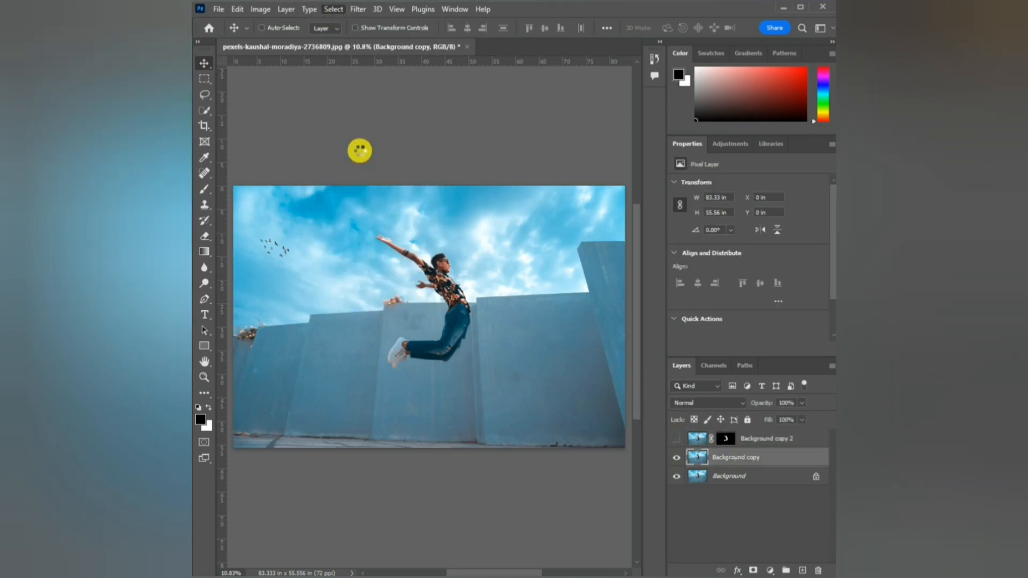
Expand the selection around the jumping man on Background copy by 15 pixels.
{"action": "left_click", "coordinate": [333, 9]}
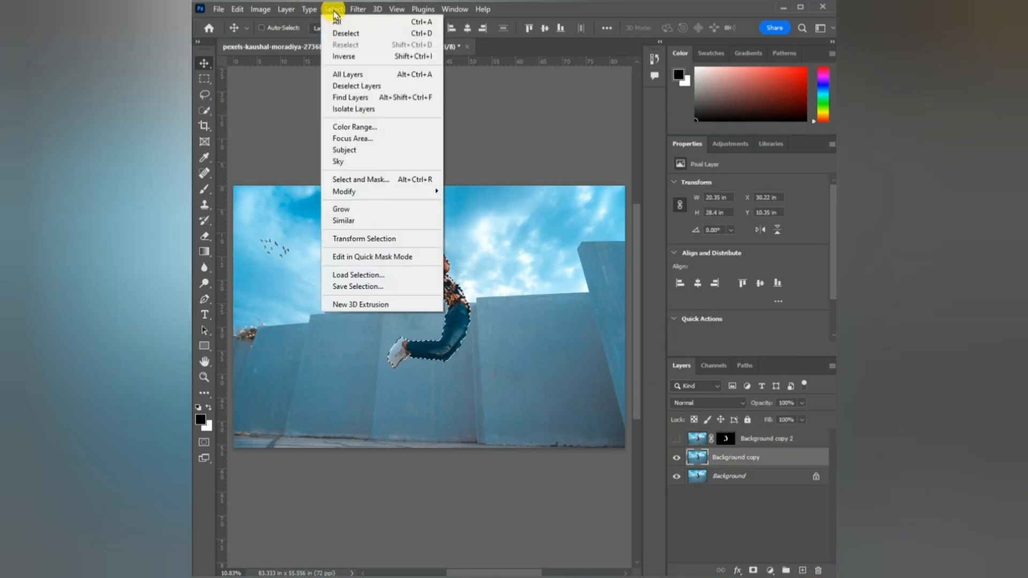
{"action": "mouse_move", "coordinate": [397, 193]}
{"action": "left_click", "coordinate": [475, 214]}
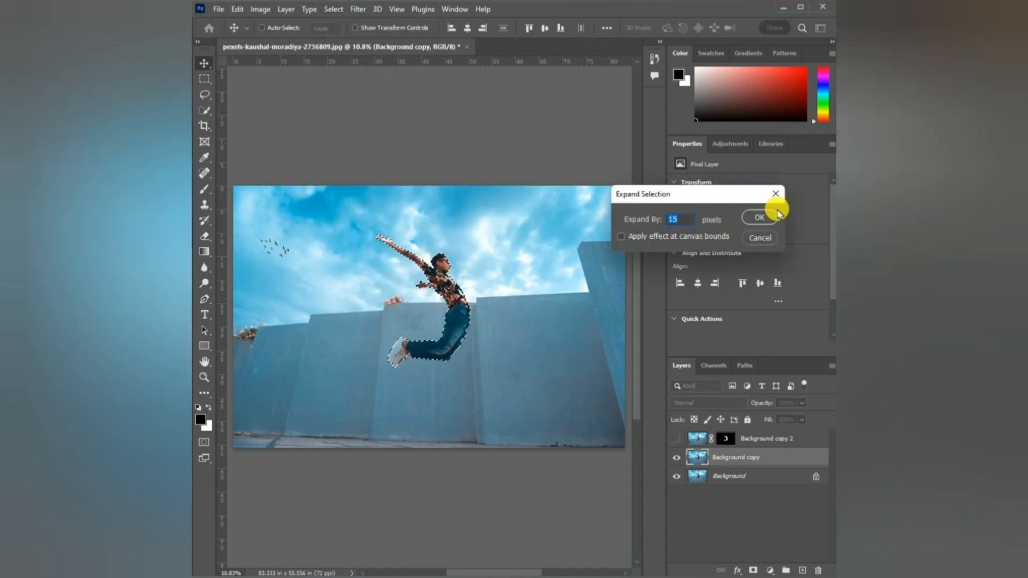
{"action": "left_click", "coordinate": [774, 208]}
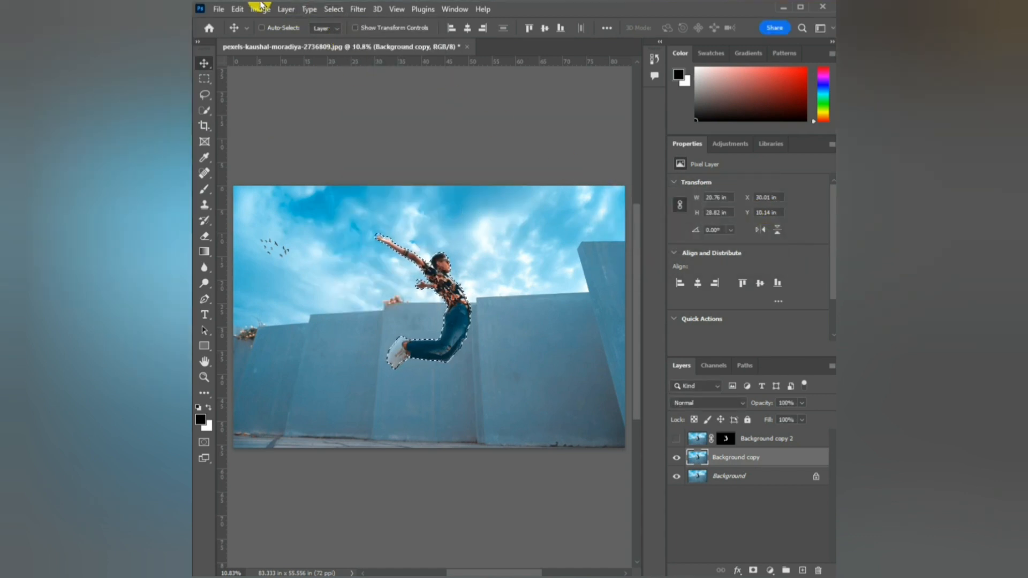
Fill the selected man on Background copy with Content-Aware contents and clear the selection.
{"action": "left_click", "coordinate": [237, 9]}
{"action": "left_click", "coordinate": [275, 204]}
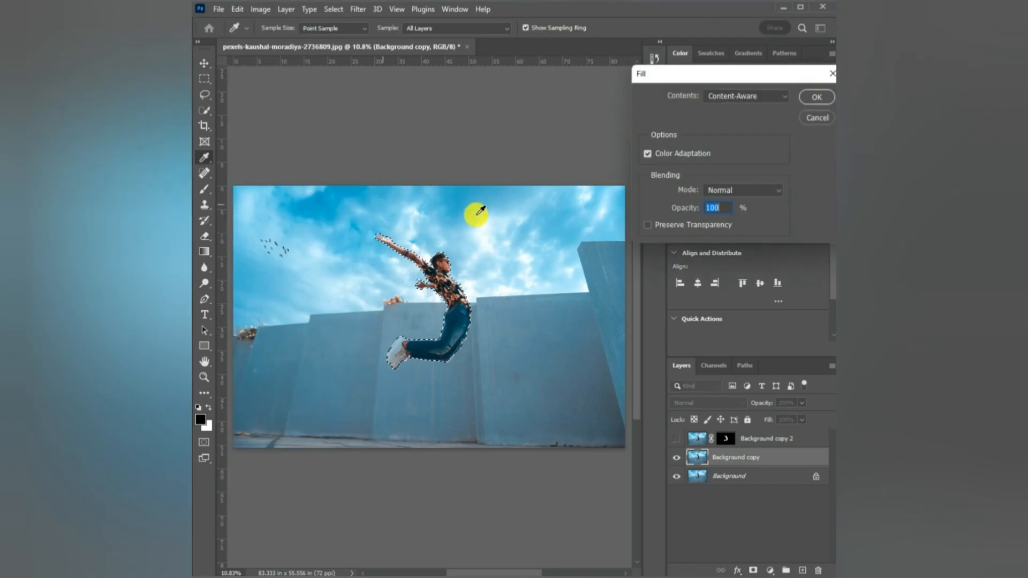
{"action": "left_click", "coordinate": [745, 96]}
{"action": "left_click", "coordinate": [750, 145]}
{"action": "left_click", "coordinate": [811, 97]}
{"action": "key", "text": "v"}
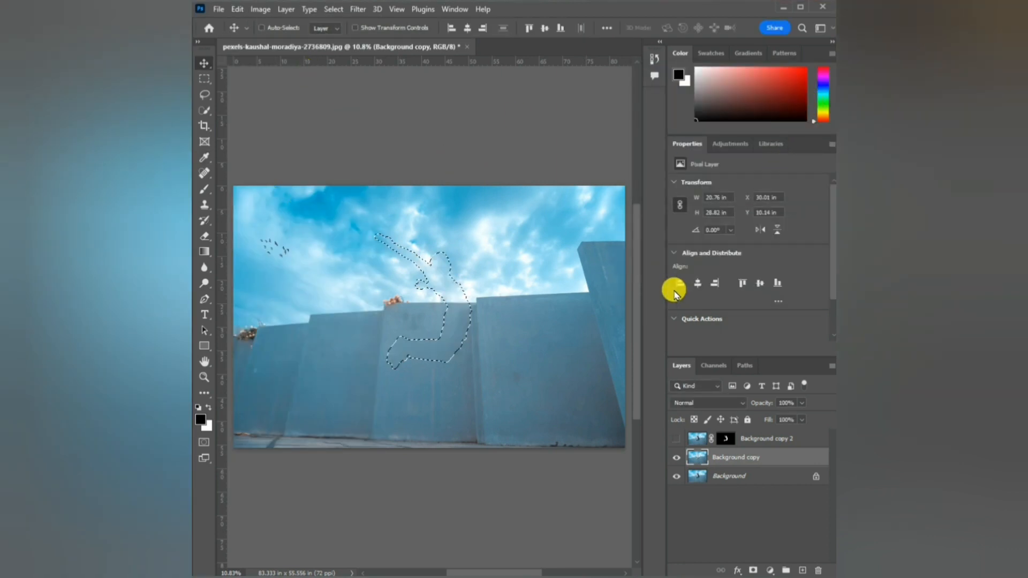
{"action": "left_click", "coordinate": [328, 11]}
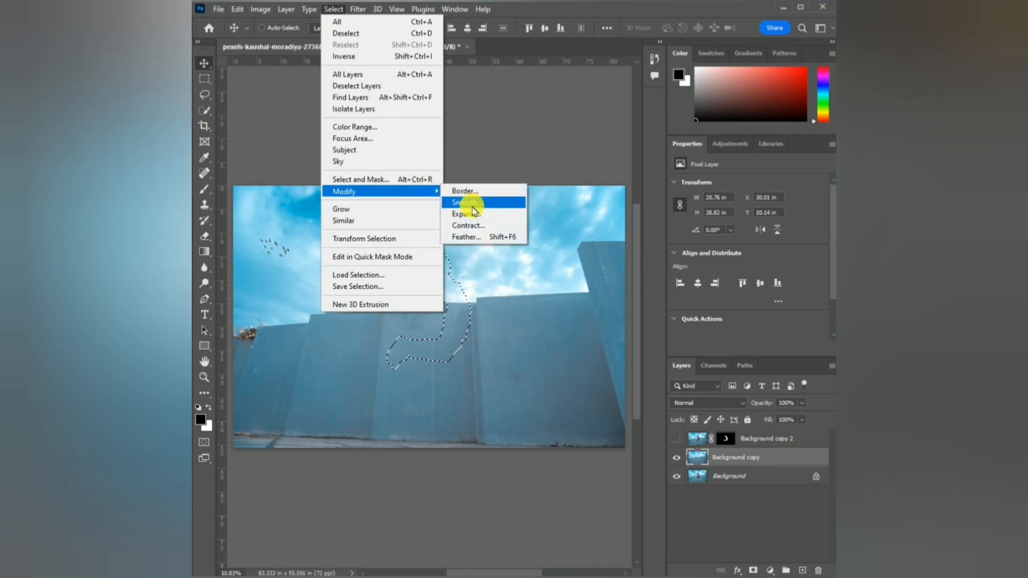
{"action": "left_click", "coordinate": [377, 34]}
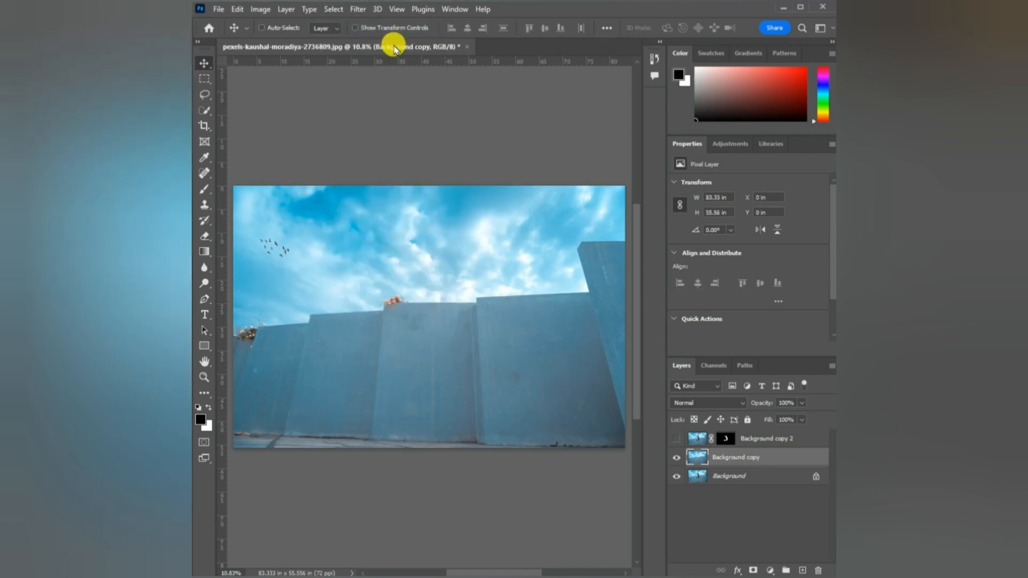
Show Background copy 2 and Puppet Warp its image, pinning the man's waist and thigh and swinging his upper body upright.
{"action": "left_click", "coordinate": [675, 442]}
{"action": "left_click", "coordinate": [696, 444]}
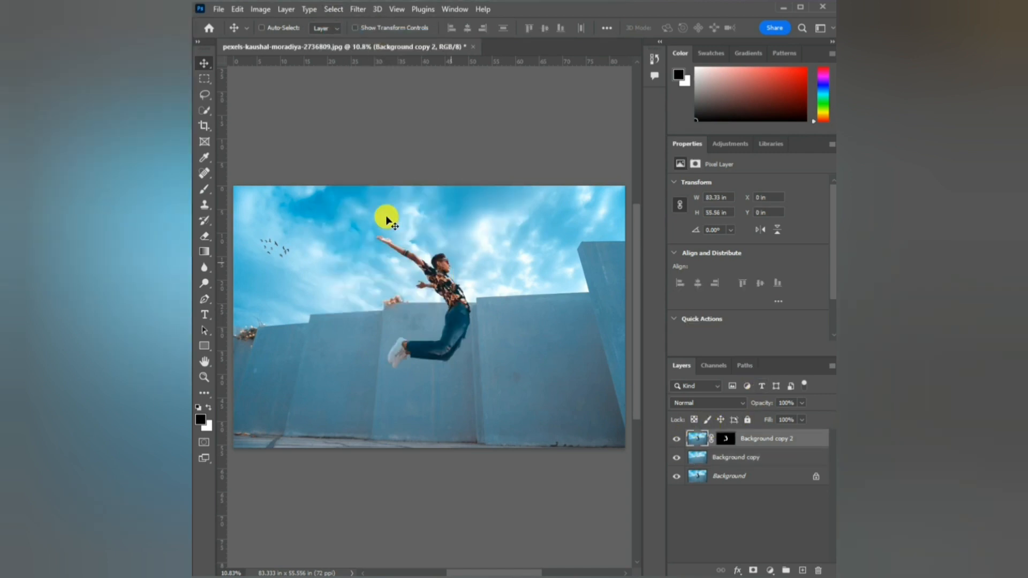
{"action": "left_click", "coordinate": [234, 11]}
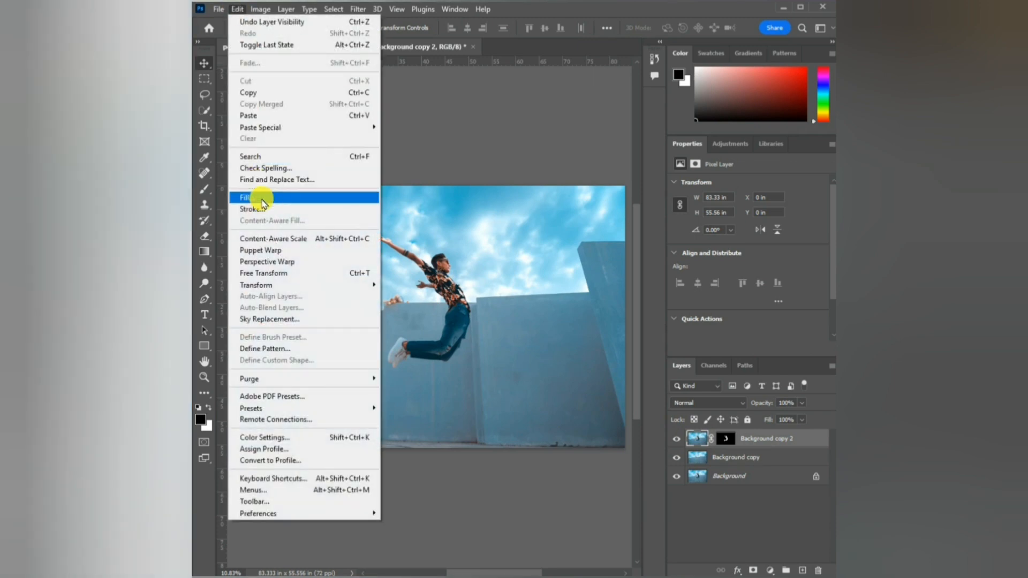
{"action": "left_click", "coordinate": [276, 251]}
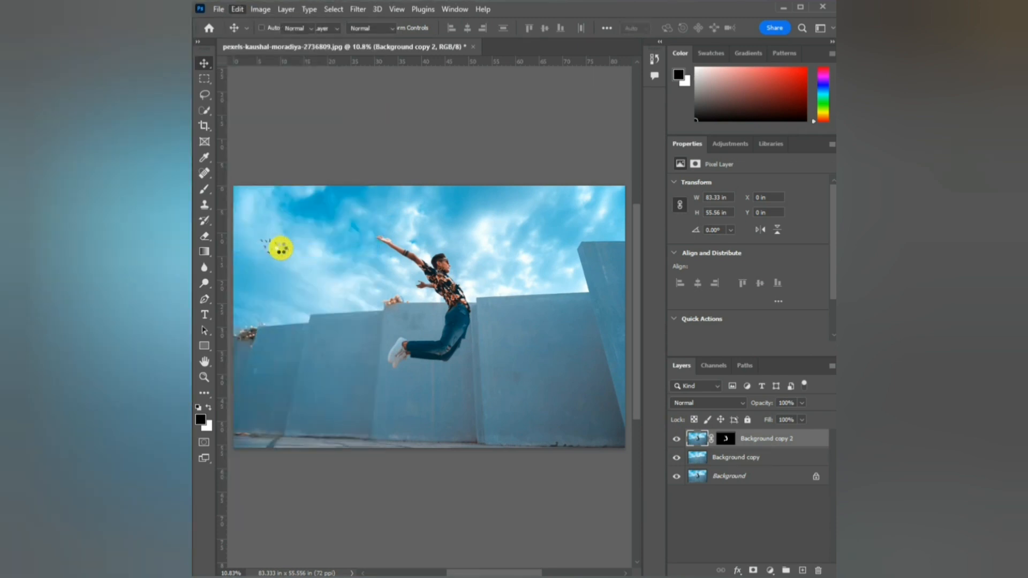
{"action": "left_click", "coordinate": [463, 309]}
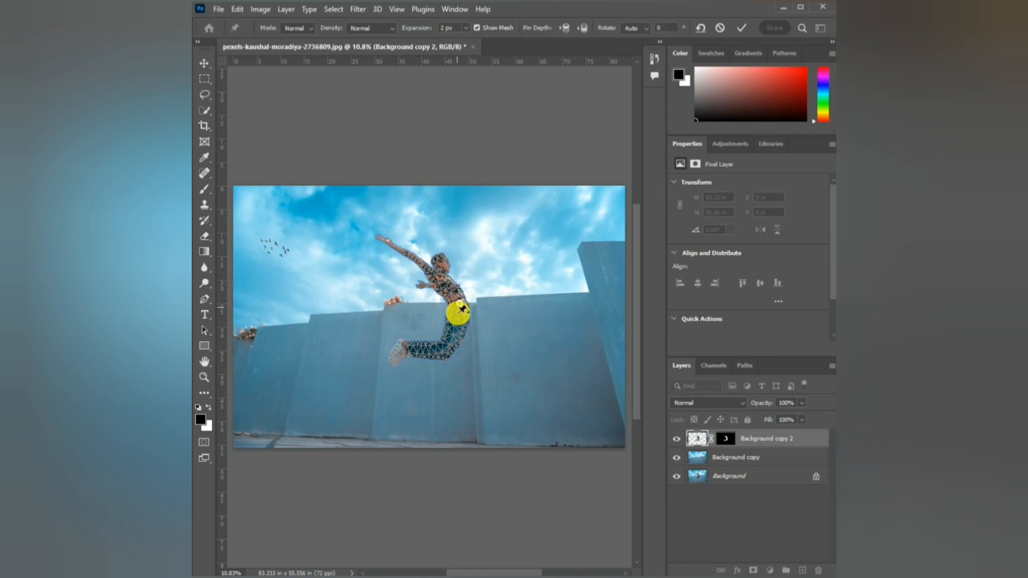
{"action": "left_click", "coordinate": [453, 332]}
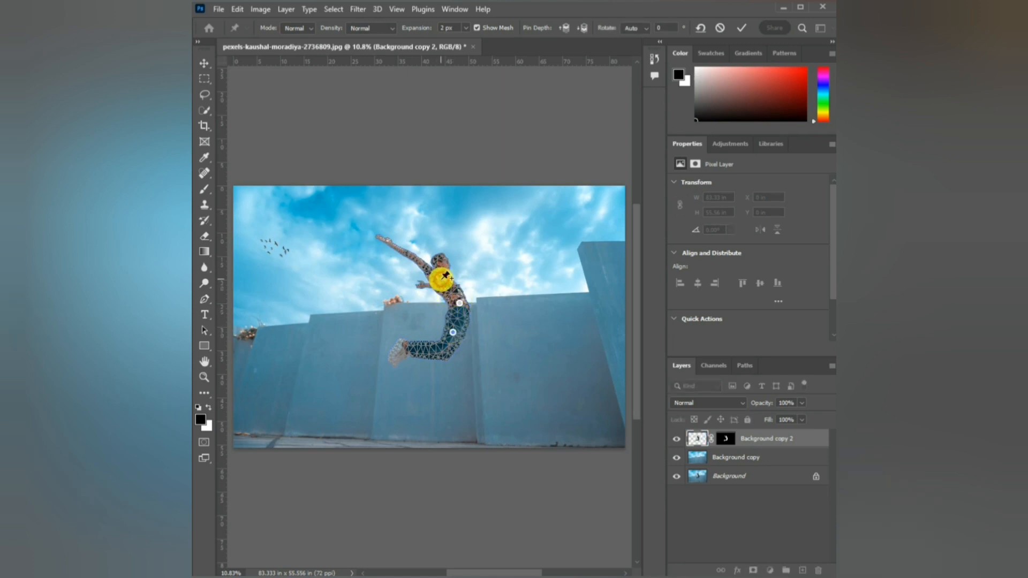
{"action": "left_click_drag", "start_coordinate": [445, 276], "coordinate": [461, 282]}
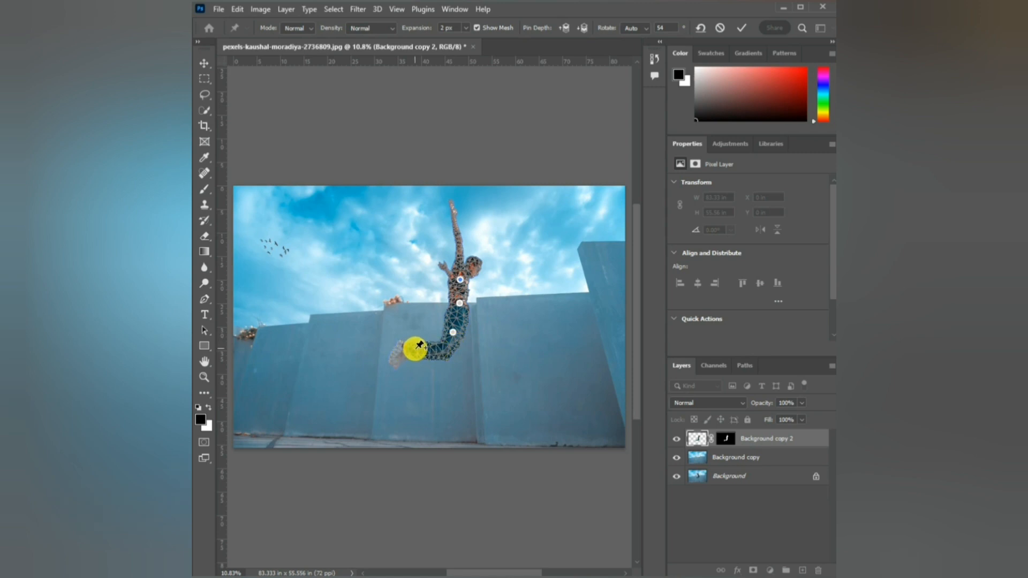
Pull the man's lower legs down with a warp pin, fine-tune the thigh and leg pins, and commit the Puppet Warp.
{"action": "left_click_drag", "start_coordinate": [418, 351], "coordinate": [430, 369]}
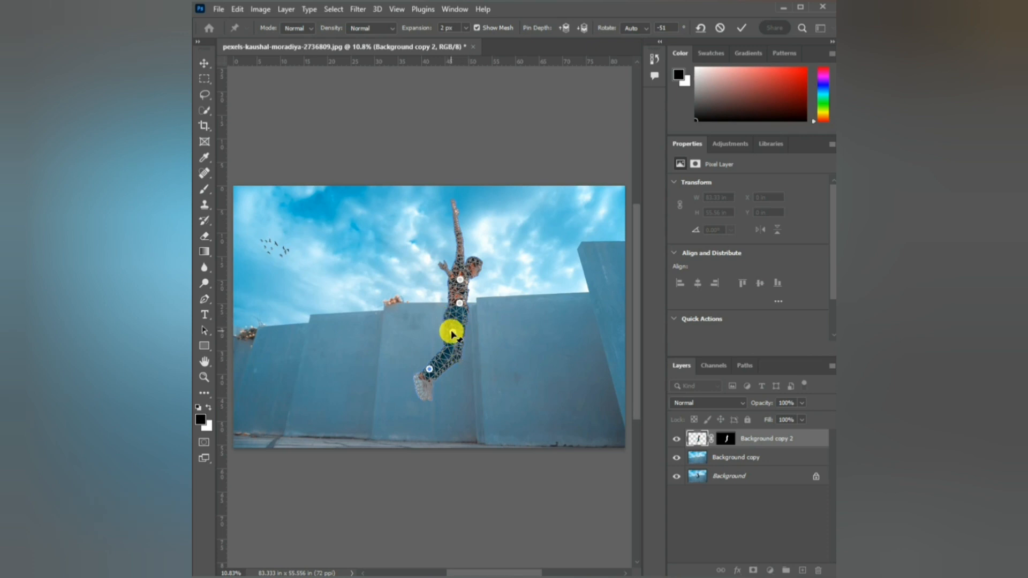
{"action": "left_click_drag", "start_coordinate": [453, 333], "coordinate": [456, 331]}
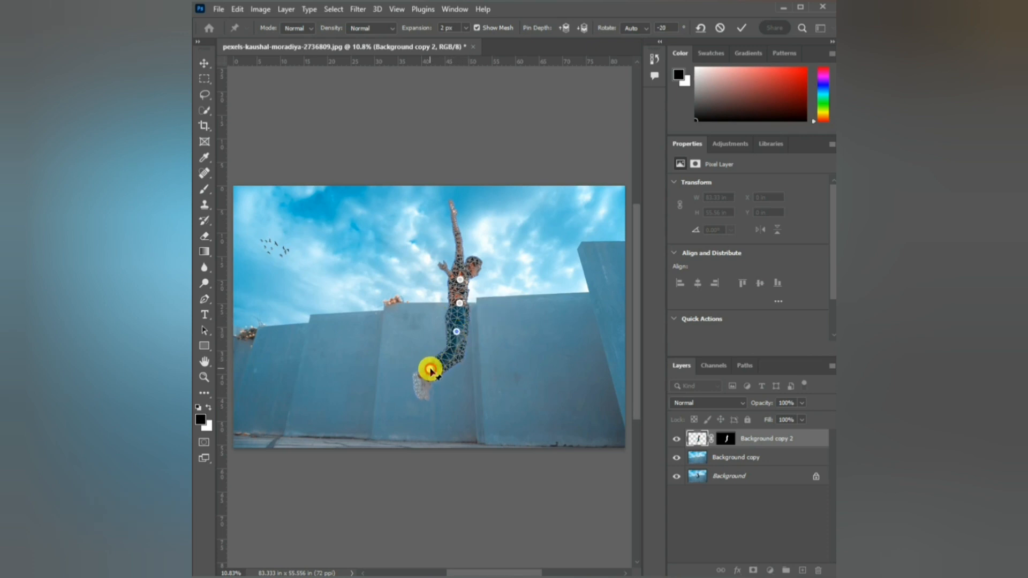
{"action": "left_click_drag", "start_coordinate": [430, 370], "coordinate": [431, 364]}
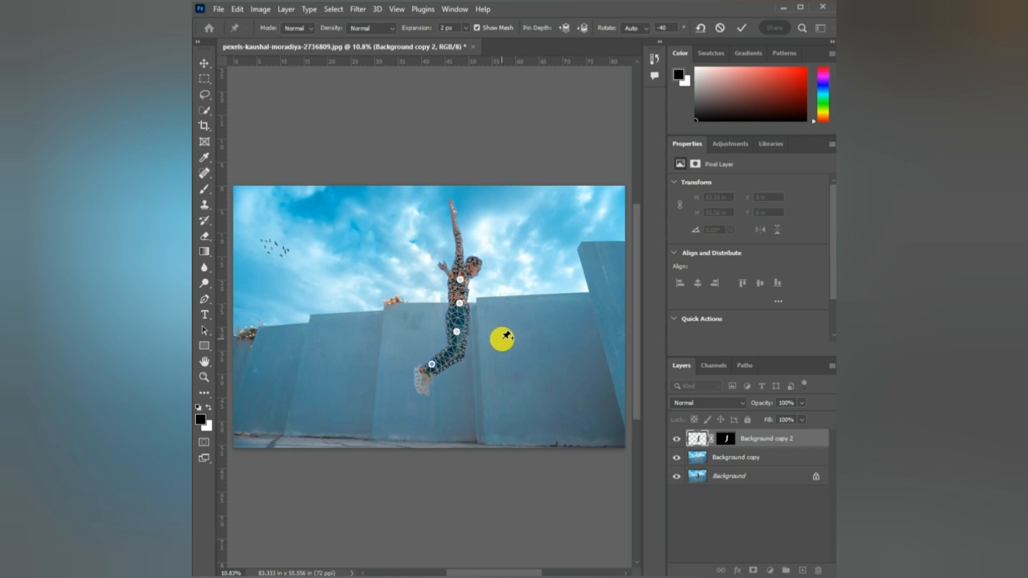
{"action": "left_click", "coordinate": [743, 27]}
Toggle the visibility of Background copy and Background copy 2 to compare the original and warped poses.
{"action": "left_click", "coordinate": [673, 462]}
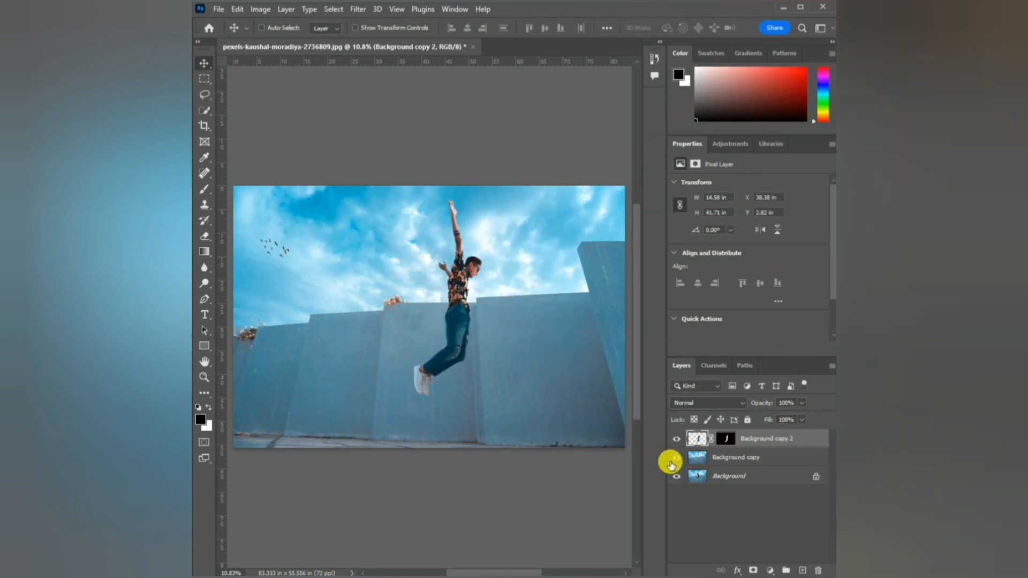
{"action": "left_click", "coordinate": [676, 439]}
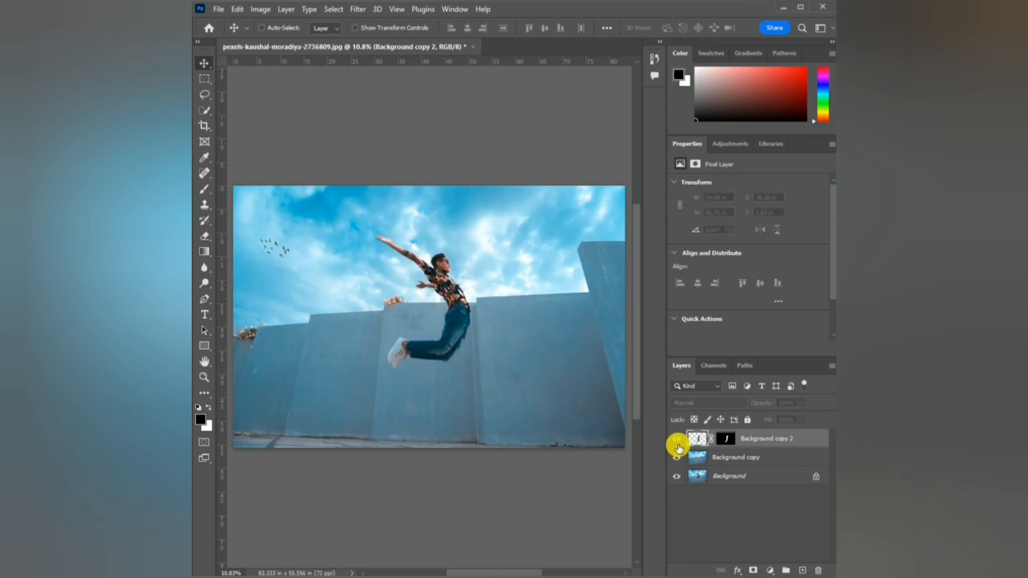
{"action": "left_click", "coordinate": [677, 440]}
{"action": "left_click", "coordinate": [676, 441]}
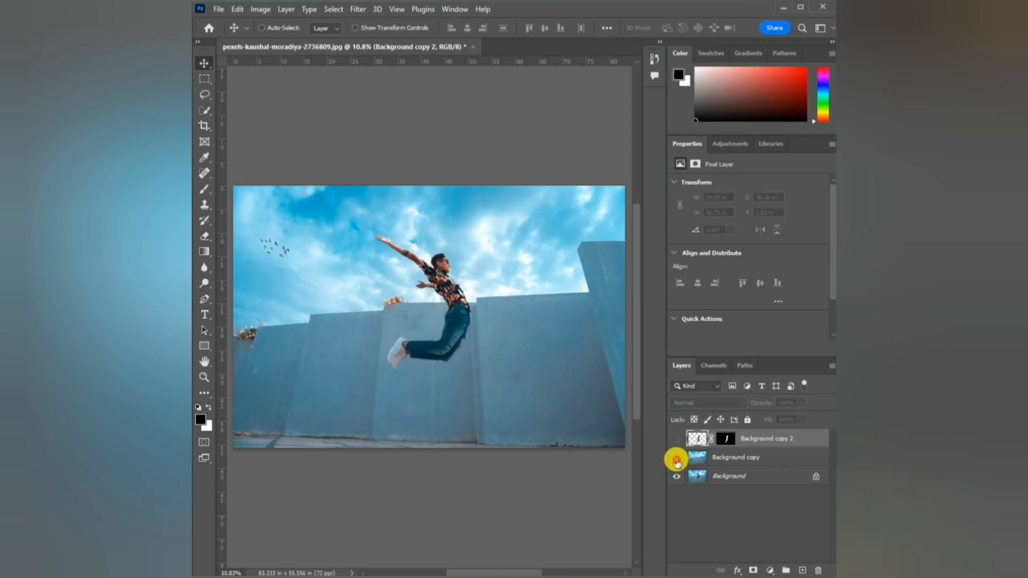
{"action": "left_click", "coordinate": [676, 439]}
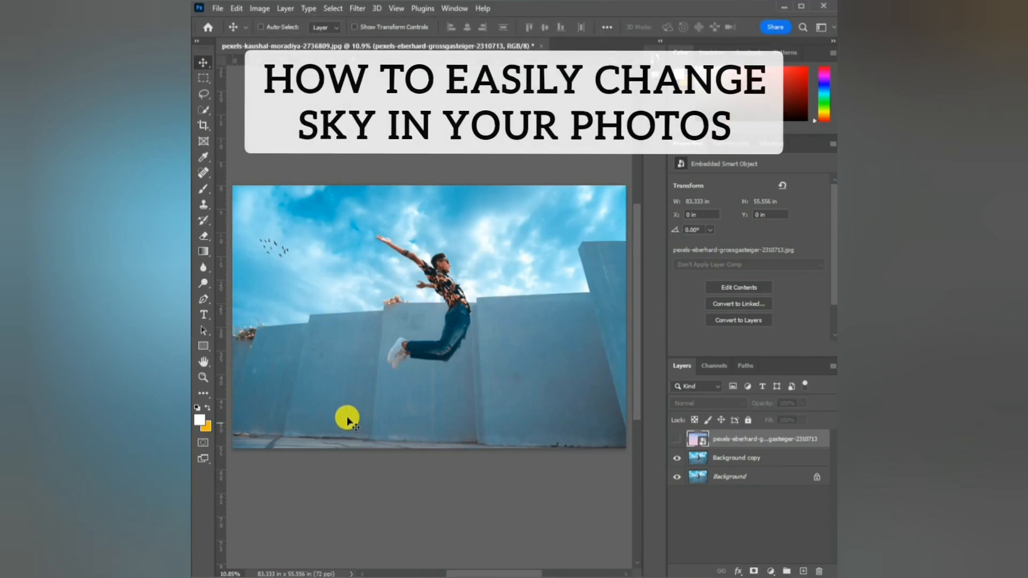
Brush a Quick Selection across the sky on Background copy.
{"action": "left_click", "coordinate": [204, 109]}
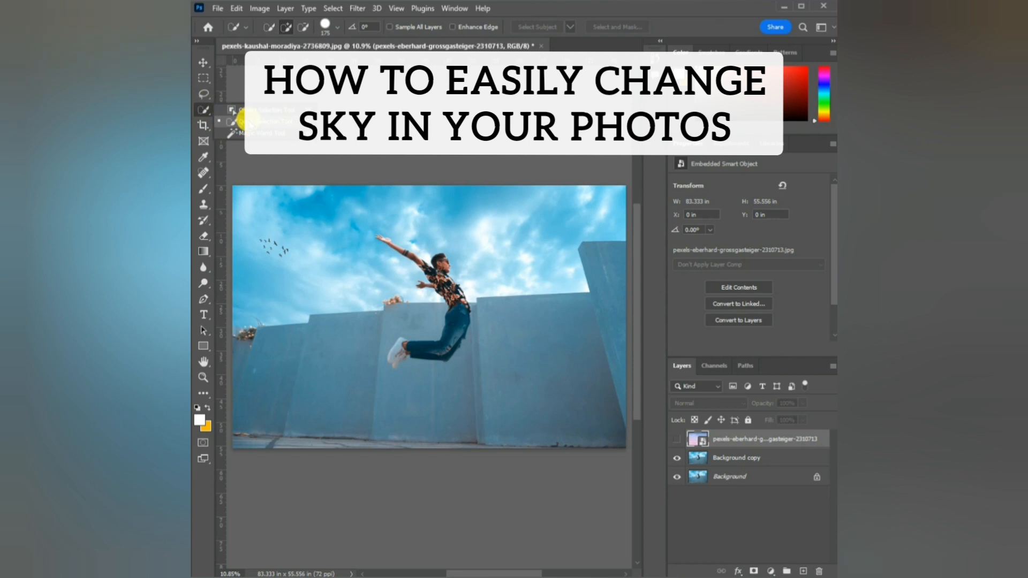
{"action": "left_click", "coordinate": [762, 458]}
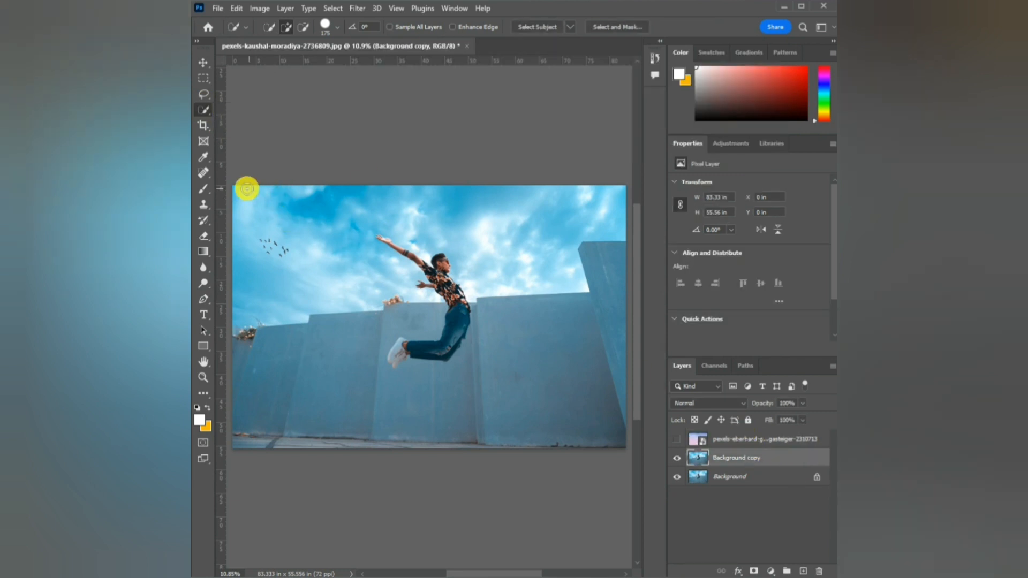
{"action": "mouse_move", "coordinate": [257, 202]}
{"action": "left_mouse_down"}
{"action": "mouse_move", "coordinate": [314, 242]}
{"action": "mouse_move", "coordinate": [366, 206]}
{"action": "mouse_move", "coordinate": [430, 202]}
{"action": "mouse_move", "coordinate": [476, 213]}
{"action": "left_mouse_up"}
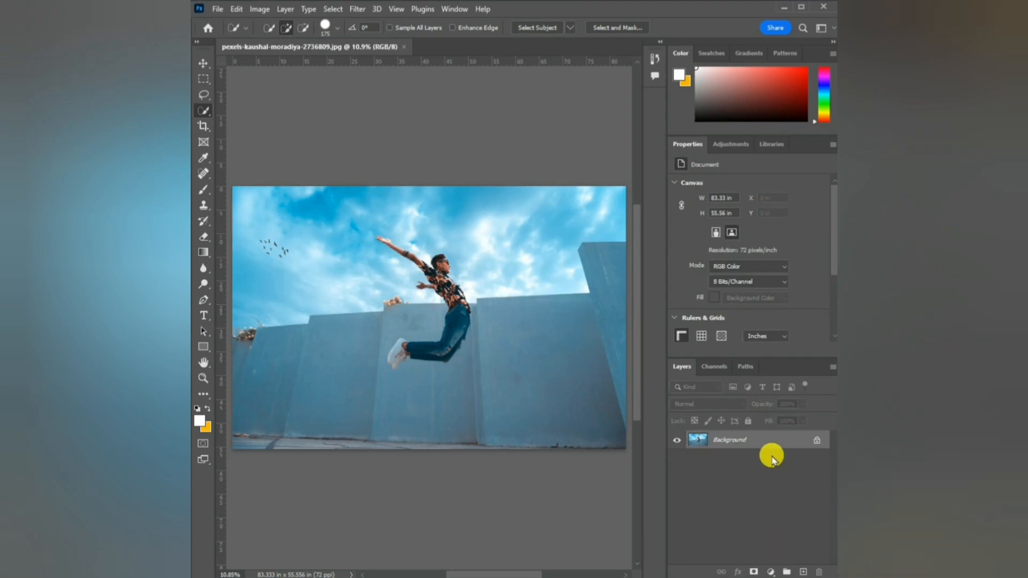
Duplicate the Background layer and select the sky on the copy with Select Sky.
{"action": "left_click_drag", "start_coordinate": [771, 451], "coordinate": [800, 573]}
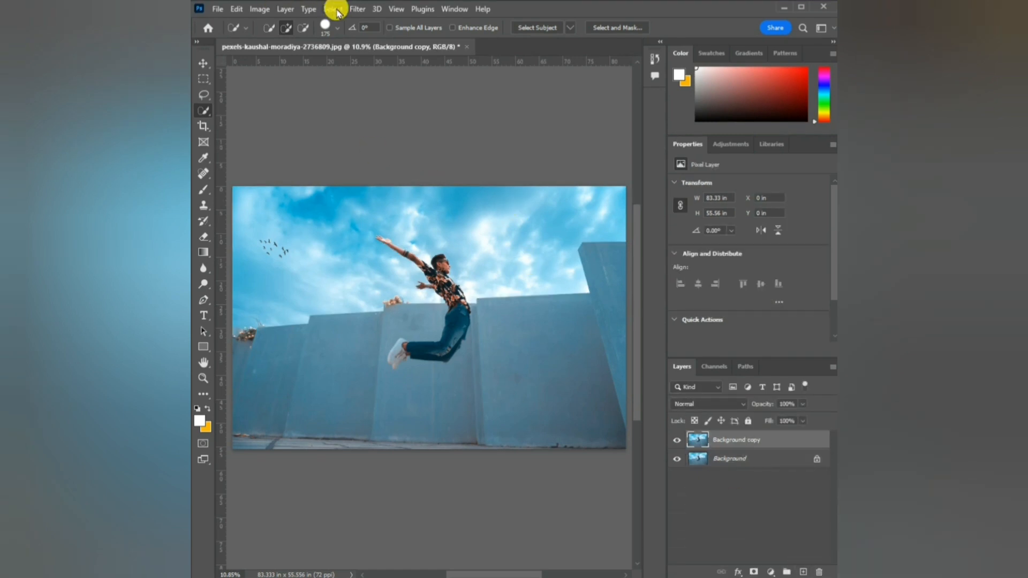
{"action": "left_click", "coordinate": [336, 9]}
{"action": "left_click", "coordinate": [338, 161]}
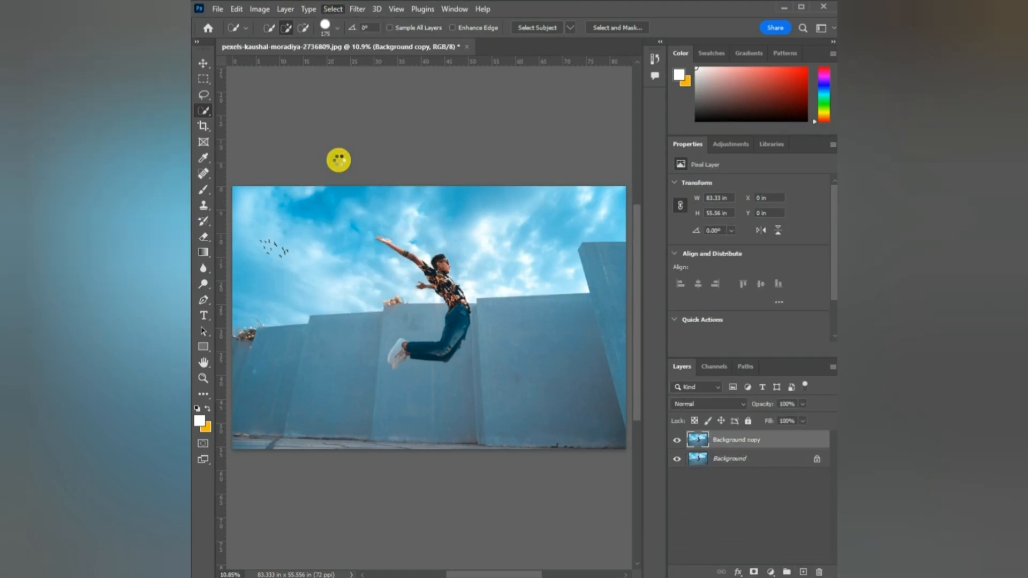
Open Sky Replacement for Background copy and set the sky's temperature to -49.
{"action": "left_click", "coordinate": [238, 10]}
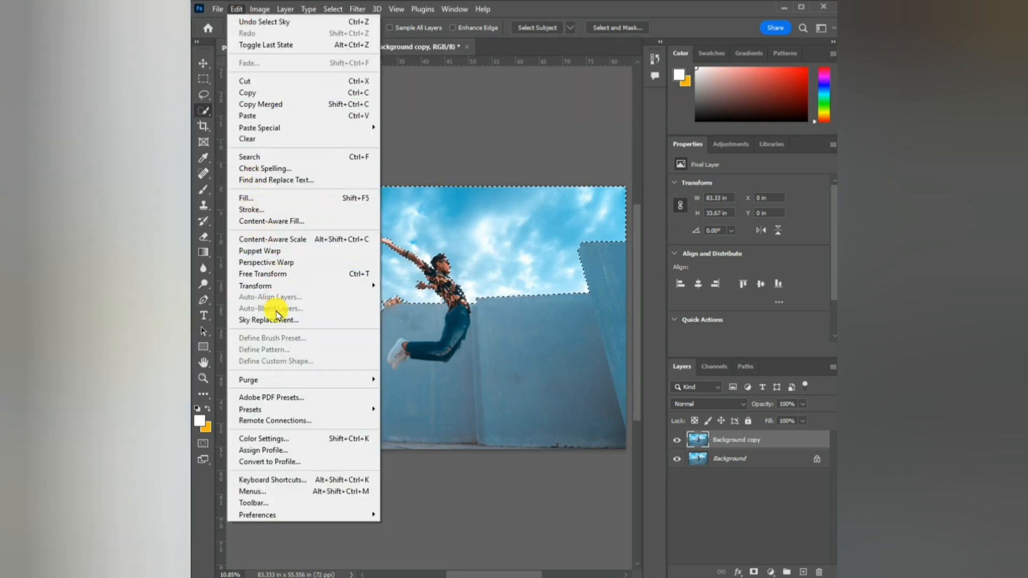
{"action": "left_click", "coordinate": [278, 320]}
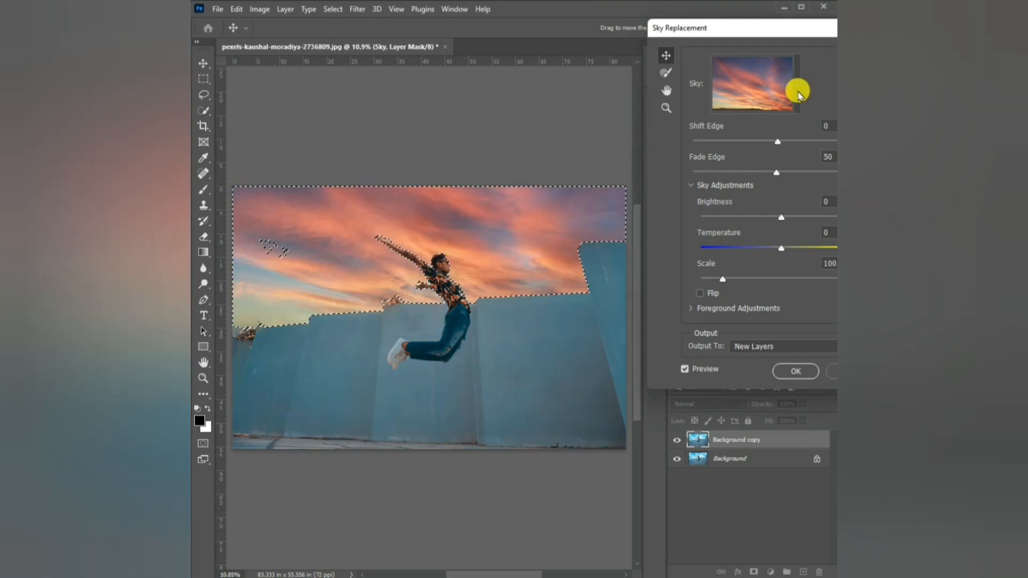
{"action": "left_click_drag", "start_coordinate": [779, 250], "coordinate": [754, 249]}
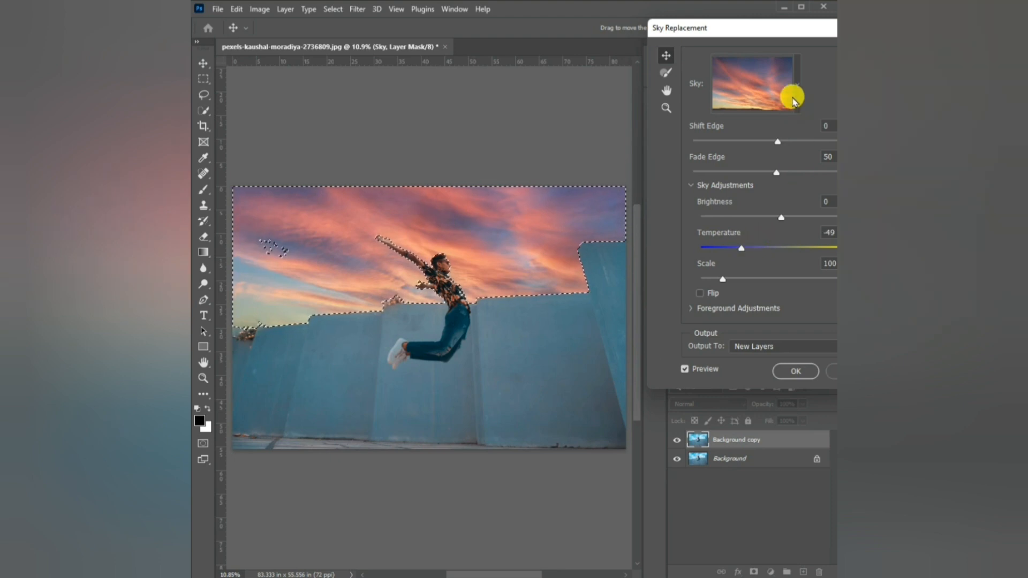
Choose the blue sky preset with scattered clouds listed just before the dark storm clouds and reposition the Sky Replacement dialog.
{"action": "left_click", "coordinate": [793, 94]}
{"action": "left_click_drag", "start_coordinate": [817, 190], "coordinate": [818, 306]}
{"action": "left_click", "coordinate": [736, 229]}
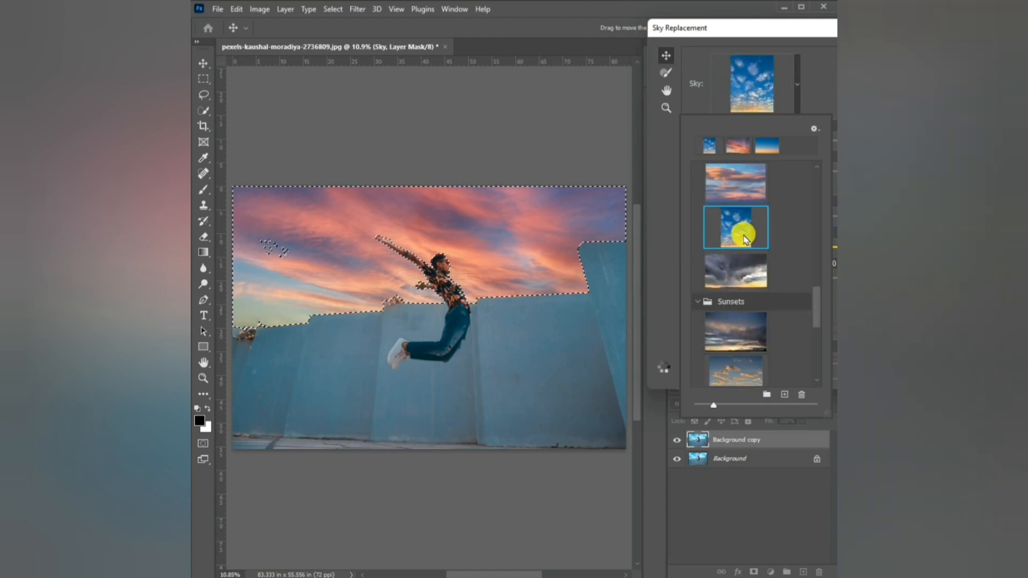
{"action": "left_click", "coordinate": [760, 30]}
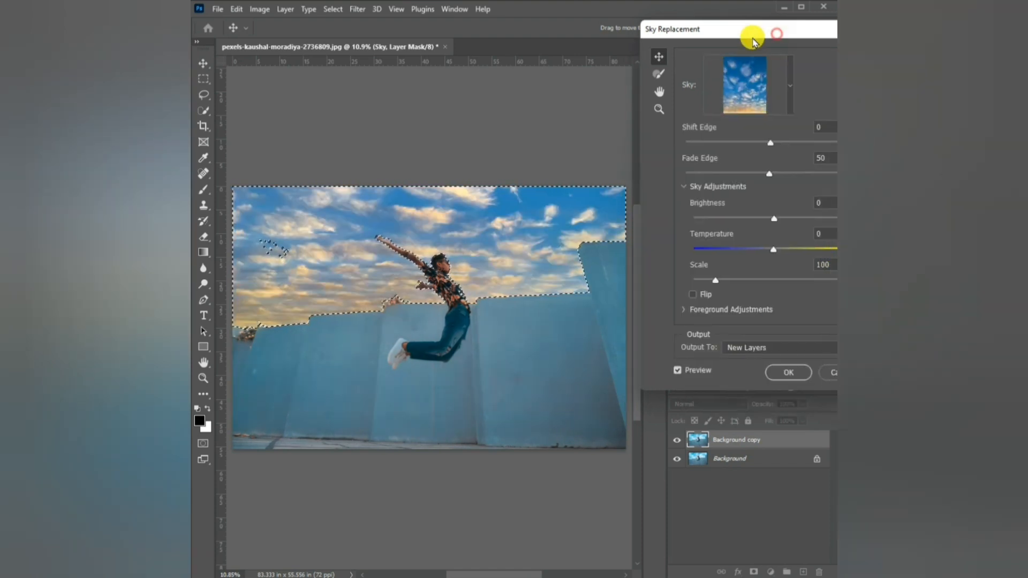
Set the sky's temperature to about -43, apply the replacement as new layers and clear the selection.
{"action": "left_click_drag", "start_coordinate": [761, 30], "coordinate": [630, 30]}
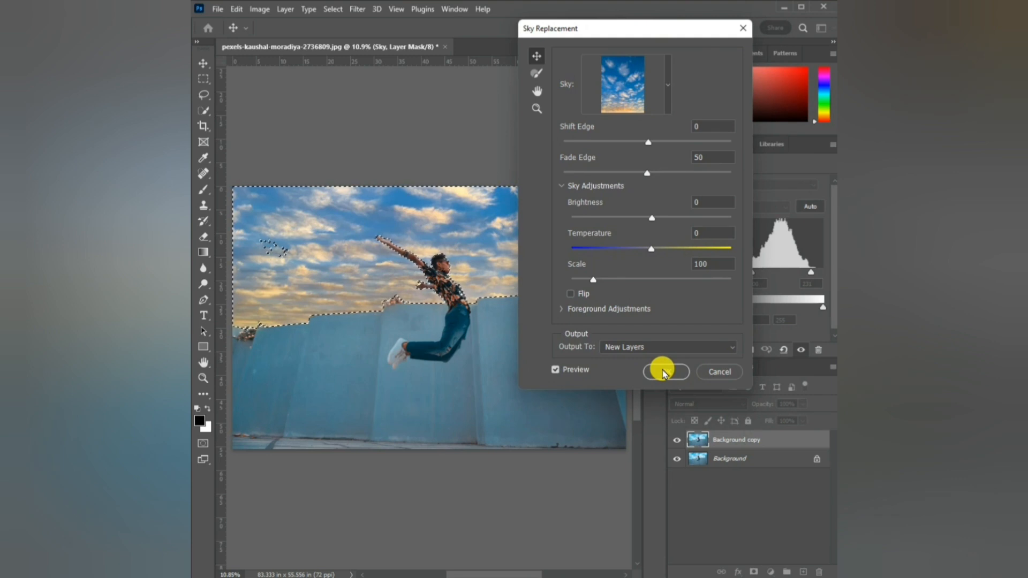
{"action": "left_click_drag", "start_coordinate": [651, 249], "coordinate": [618, 250]}
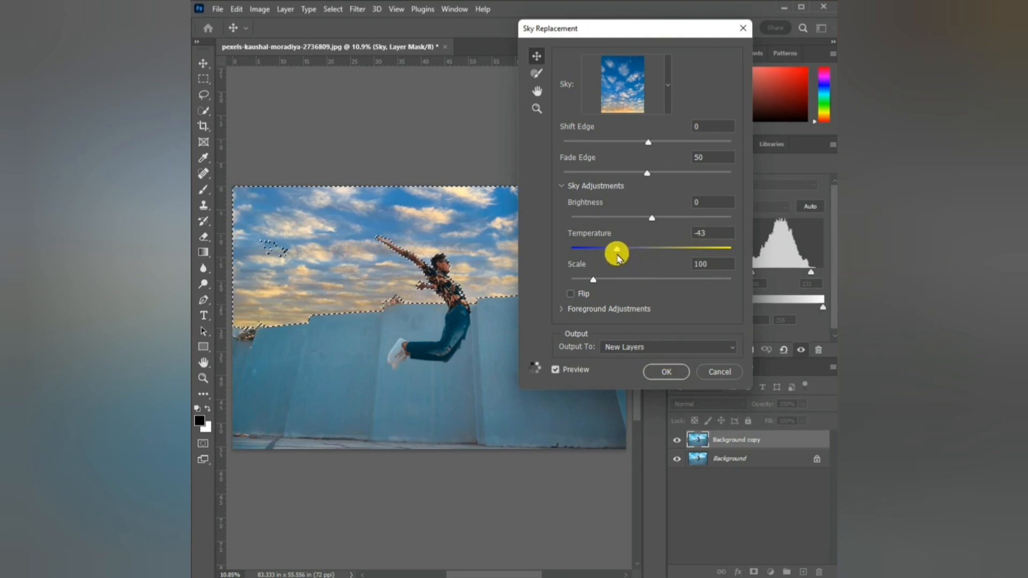
{"action": "left_click", "coordinate": [667, 371]}
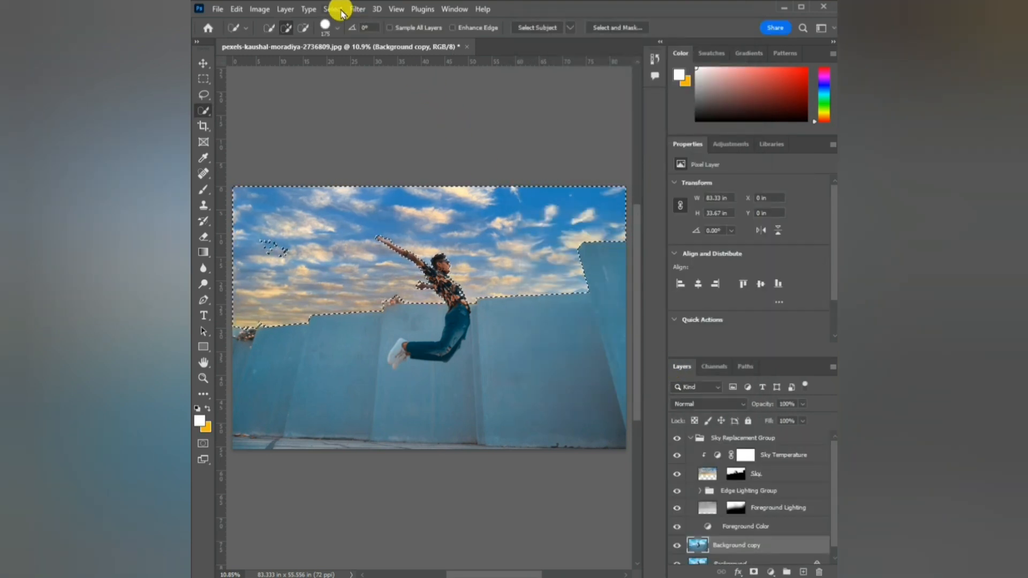
{"action": "left_click", "coordinate": [333, 9]}
{"action": "left_click", "coordinate": [346, 34]}
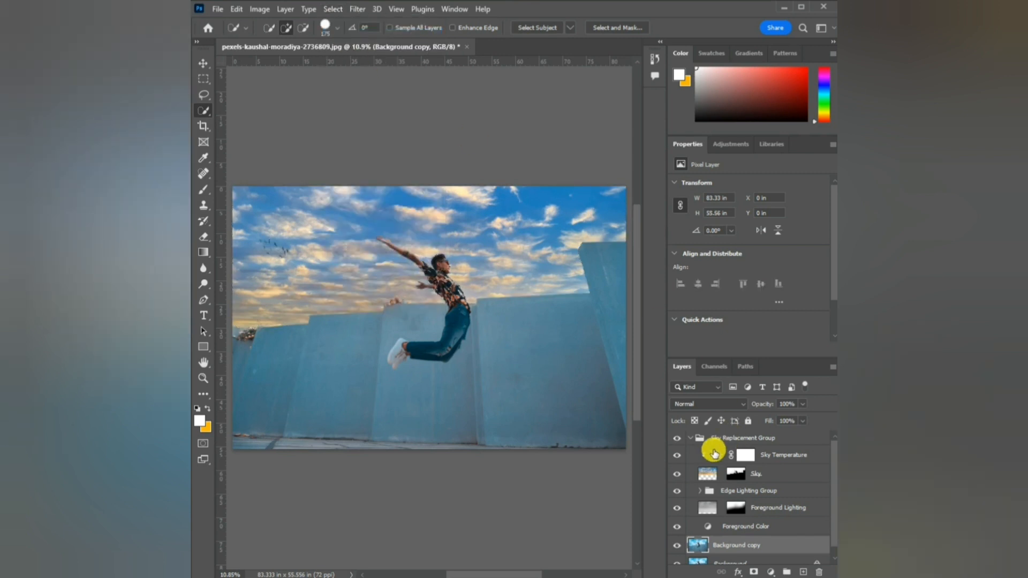
Collapse the Sky Replacement Group and toggle its visibility to compare the original and replaced skies.
{"action": "left_click", "coordinate": [687, 440]}
{"action": "left_click", "coordinate": [689, 437]}
{"action": "left_click", "coordinate": [678, 438]}
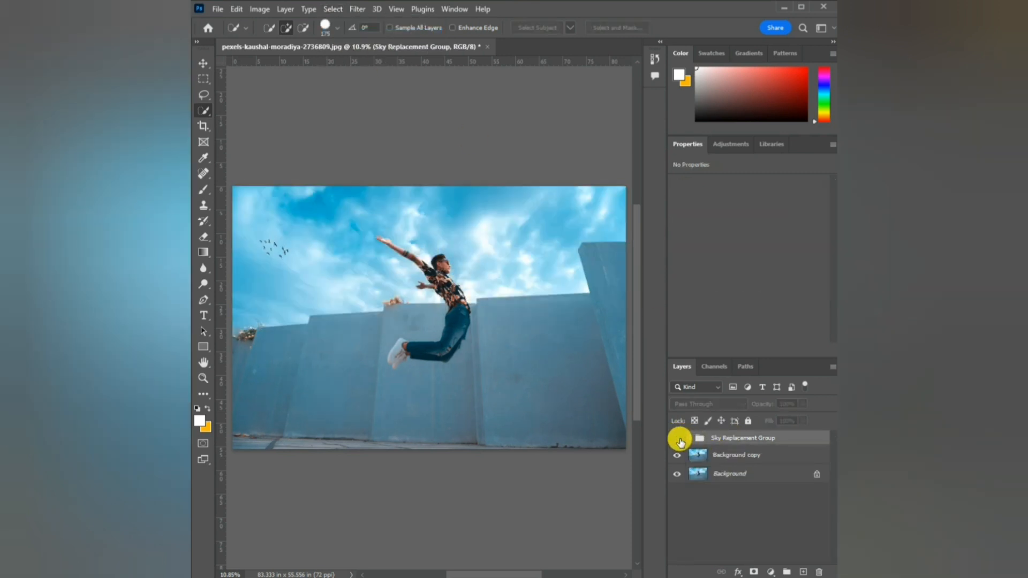
{"action": "left_click", "coordinate": [679, 439]}
{"action": "left_click", "coordinate": [677, 439]}
{"action": "left_click", "coordinate": [678, 439]}
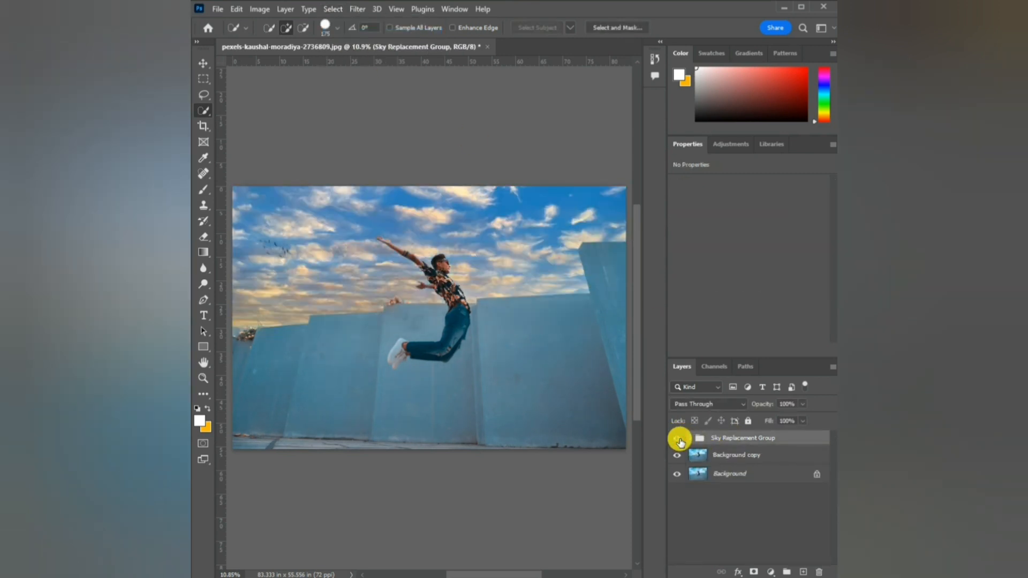
{"action": "left_click", "coordinate": [678, 439]}
{"action": "left_click", "coordinate": [678, 439]}
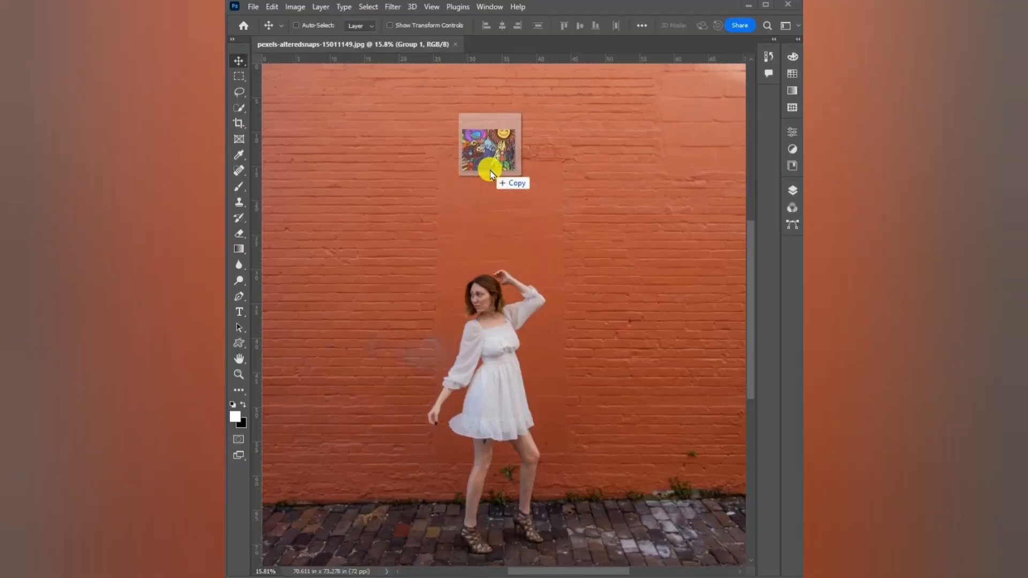
Place the comic artwork over the brick wall, scaled to about 525%, and add a layer mask to it.
{"action": "left_click_drag", "start_coordinate": [488, 168], "coordinate": [514, 500]}
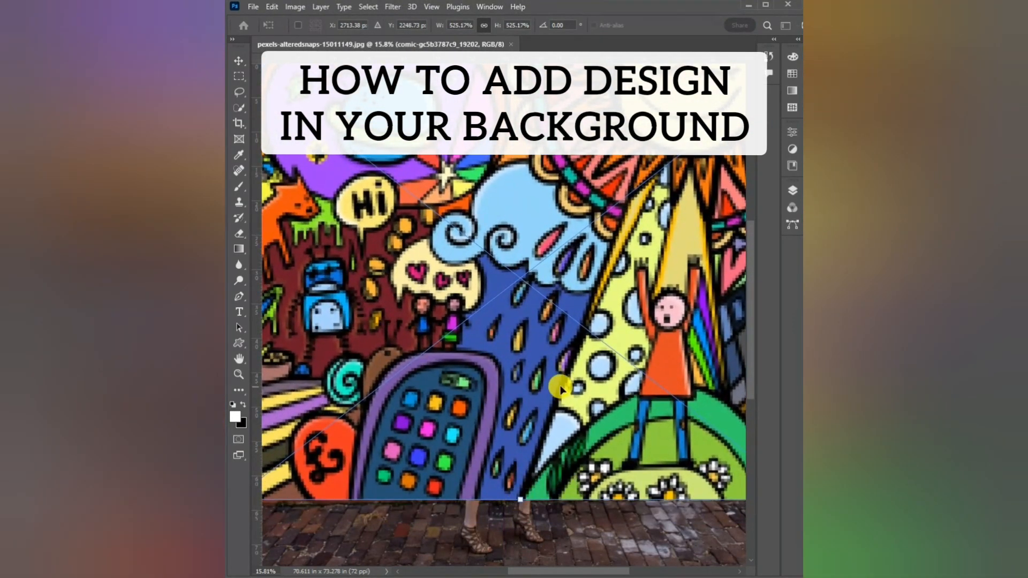
{"action": "key", "text": "Return"}
{"action": "left_click", "coordinate": [793, 190]}
{"action": "left_click", "coordinate": [700, 293]}
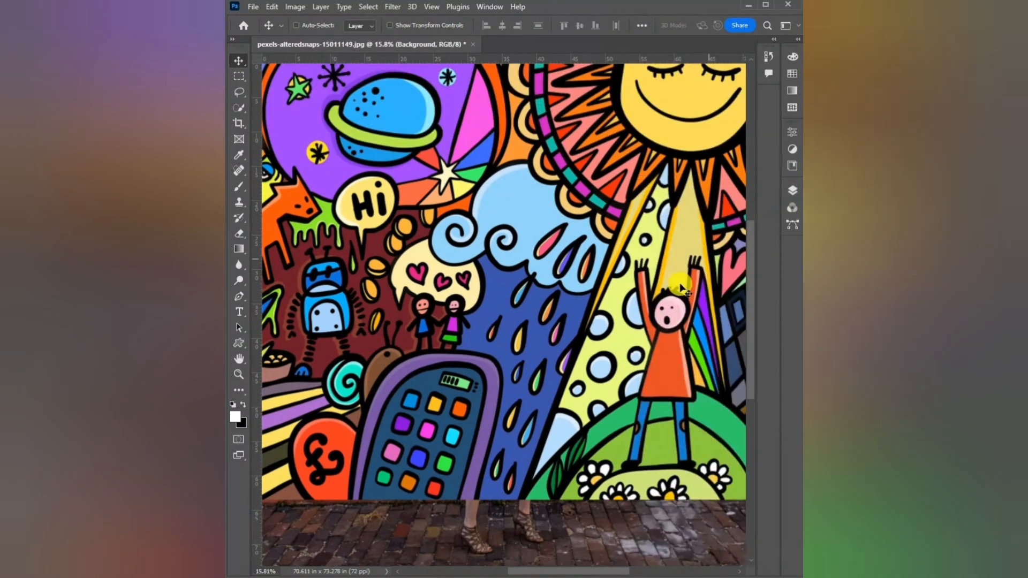
{"action": "left_click", "coordinate": [793, 191]}
{"action": "left_click", "coordinate": [730, 262]}
{"action": "left_click", "coordinate": [694, 547]}
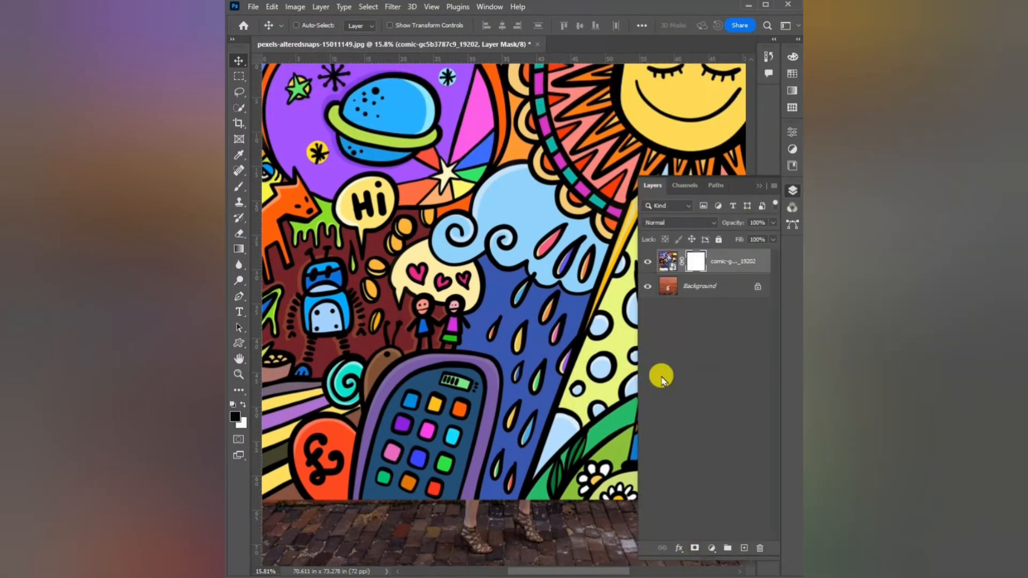
Try to reveal the woman by painting black on the comic layer's mask with a much larger brush.
{"action": "left_click", "coordinate": [240, 187]}
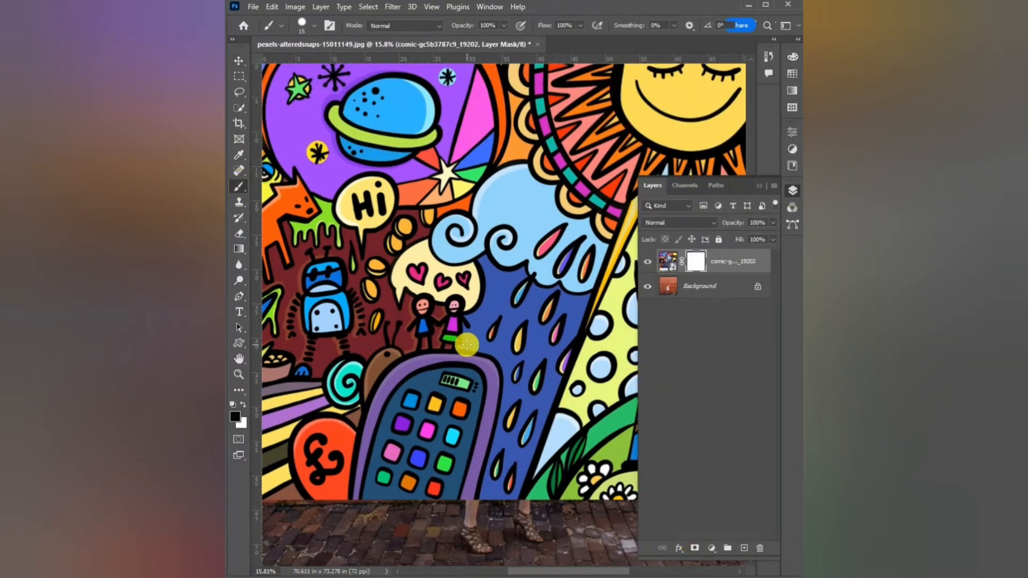
{"action": "key", "text": "bracketright"}
{"action": "key", "text": "bracketright"}
{"action": "key", "text": "bracketright"}
{"action": "key", "text": "bracketright"}
{"action": "key", "text": "bracketright"}
{"action": "key", "text": "bracketright"}
{"action": "key", "text": "bracketright"}
{"action": "key", "text": "bracketright"}
{"action": "key", "text": "bracketright"}
{"action": "key", "text": "bracketright"}
{"action": "key", "text": "bracketright"}
{"action": "key", "text": "bracketright"}
{"action": "key", "text": "bracketright"}
{"action": "key", "text": "bracketright"}
{"action": "key", "text": "bracketright"}
{"action": "key", "text": "bracketright"}
{"action": "mouse_move", "coordinate": [485, 321]}
{"action": "left_mouse_down"}
{"action": "mouse_move", "coordinate": [498, 305]}
{"action": "mouse_move", "coordinate": [484, 460]}
{"action": "mouse_move", "coordinate": [503, 452]}
{"action": "mouse_move", "coordinate": [481, 313]}
{"action": "mouse_move", "coordinate": [520, 413]}
{"action": "mouse_move", "coordinate": [447, 418]}
{"action": "left_mouse_up"}
{"action": "key", "text": "v"}
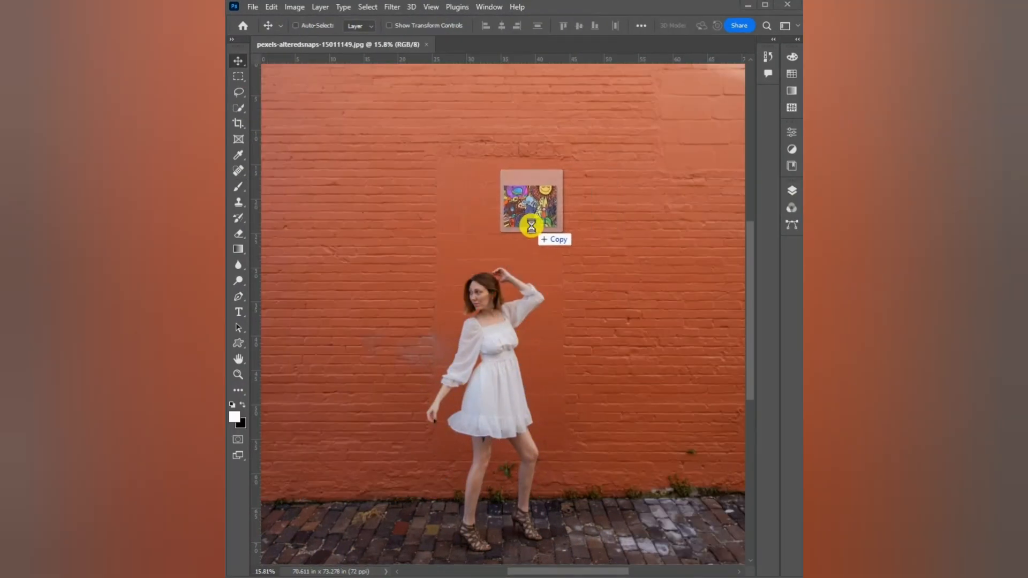
Place the comic artwork over the whole brick wall down to the pavement edge and hide its layer.
{"action": "left_click_drag", "start_coordinate": [532, 224], "coordinate": [505, 394]}
{"action": "key", "text": "Return"}
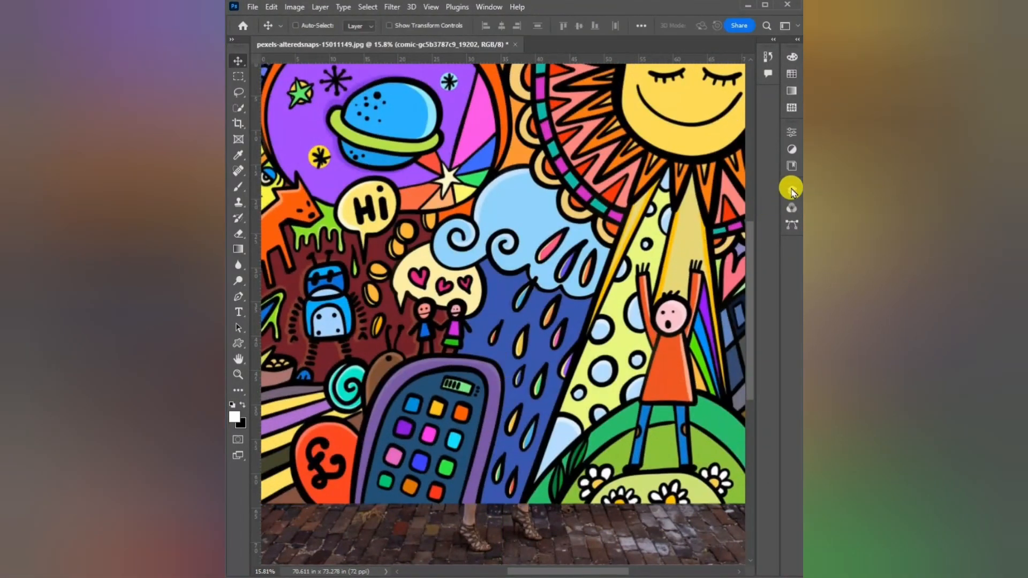
{"action": "left_click", "coordinate": [792, 192]}
{"action": "left_click", "coordinate": [647, 262]}
Select the woman on the Background layer with Select Subject and invert the selection.
{"action": "left_click", "coordinate": [669, 285]}
{"action": "left_click", "coordinate": [367, 7]}
{"action": "left_click", "coordinate": [386, 147]}
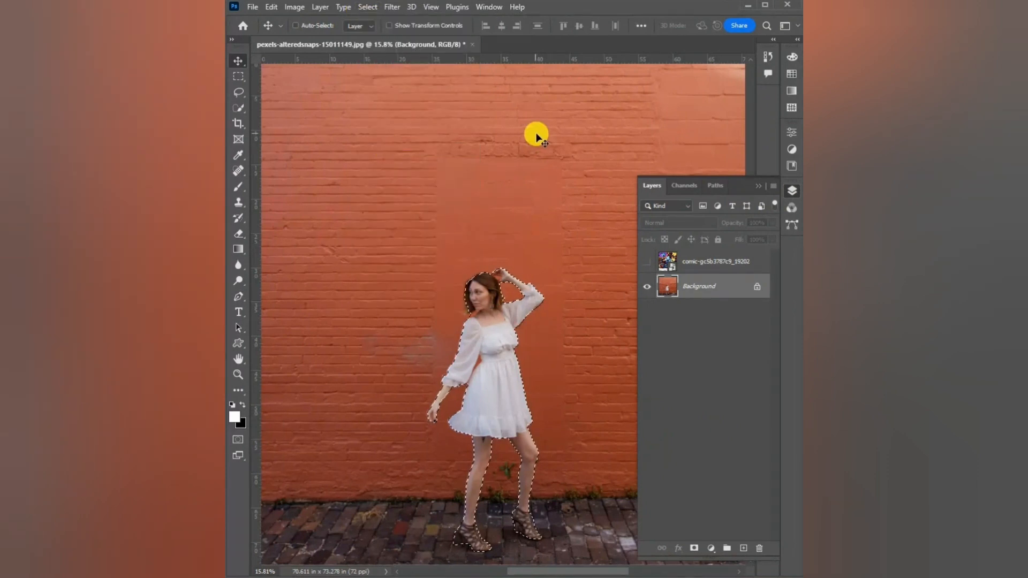
{"action": "left_click", "coordinate": [367, 7]}
{"action": "left_click", "coordinate": [382, 55]}
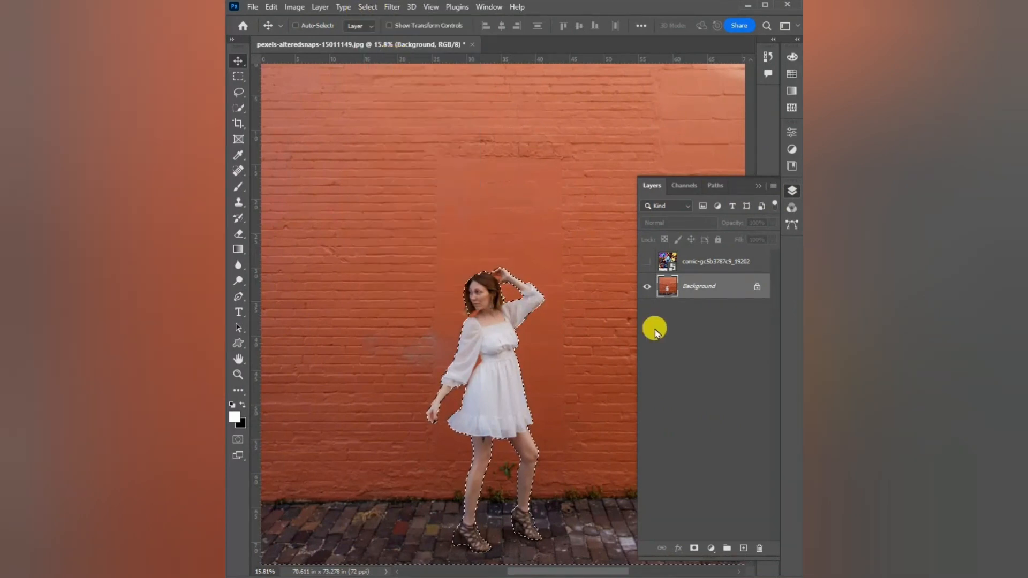
Add a layer mask from the selection to the comic layer and show that layer.
{"action": "left_click", "coordinate": [695, 261]}
{"action": "left_click", "coordinate": [694, 548]}
{"action": "left_click", "coordinate": [648, 263]}
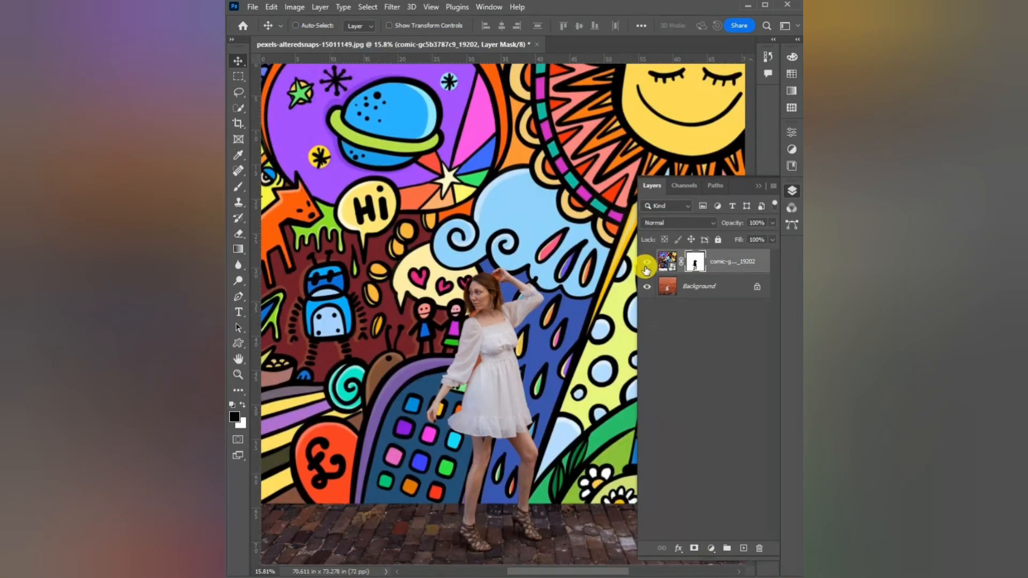
In the comic layer's Blending Options, set the blend mode to Overlay and split the Underlying Layer range to 0/75 and 181/255.
{"action": "right_click", "coordinate": [674, 262]}
{"action": "left_click", "coordinate": [685, 268]}
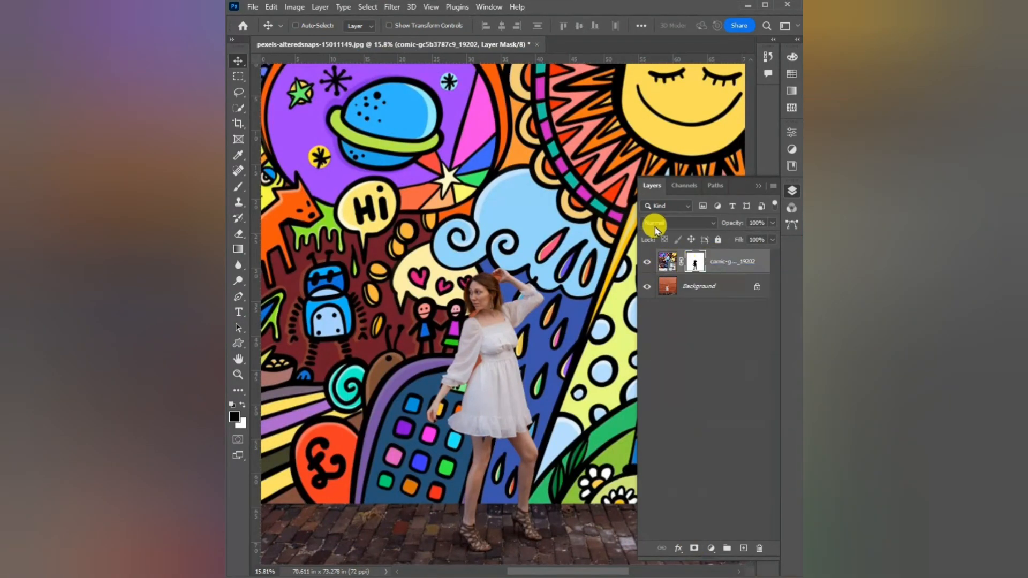
{"action": "left_click", "coordinate": [498, 311]}
{"action": "left_click", "coordinate": [493, 425]}
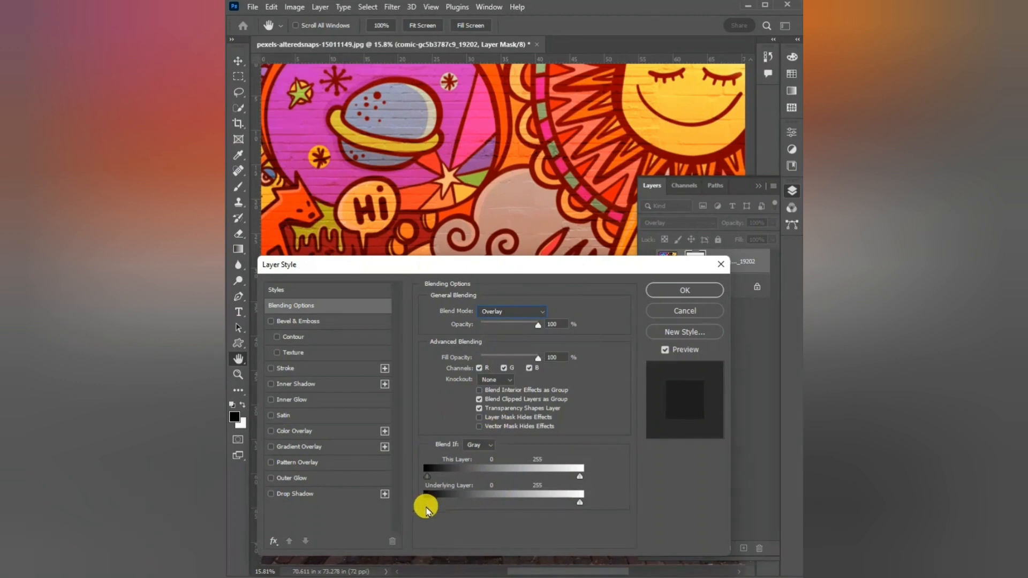
{"action": "left_click_drag", "start_coordinate": [430, 506], "coordinate": [536, 502]}
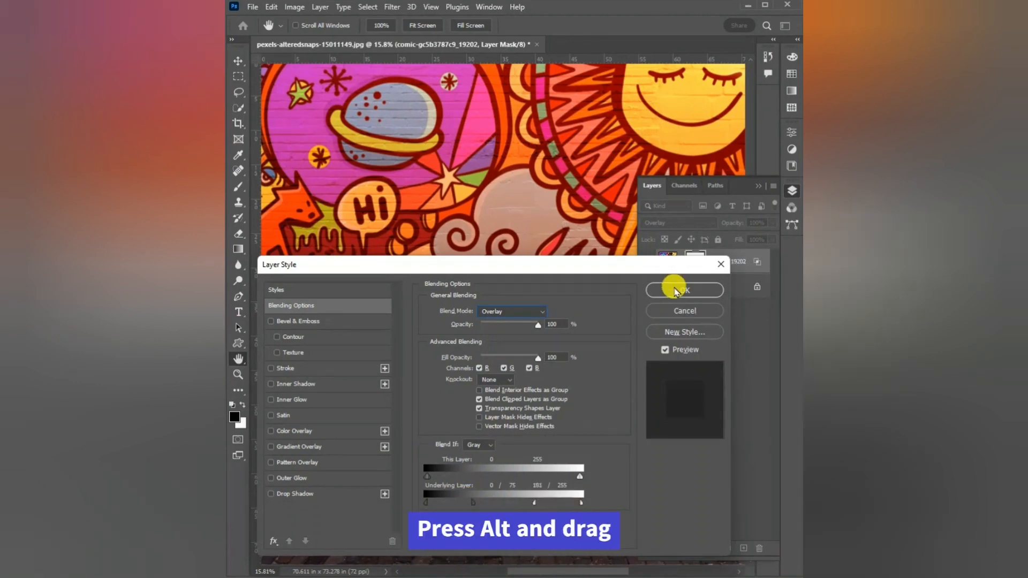
{"action": "left_click", "coordinate": [685, 290]}
Duplicate the comic layer and set the copy's blend mode to Pin Light.
{"action": "left_click_drag", "start_coordinate": [726, 264], "coordinate": [743, 548]}
{"action": "left_click", "coordinate": [677, 223]}
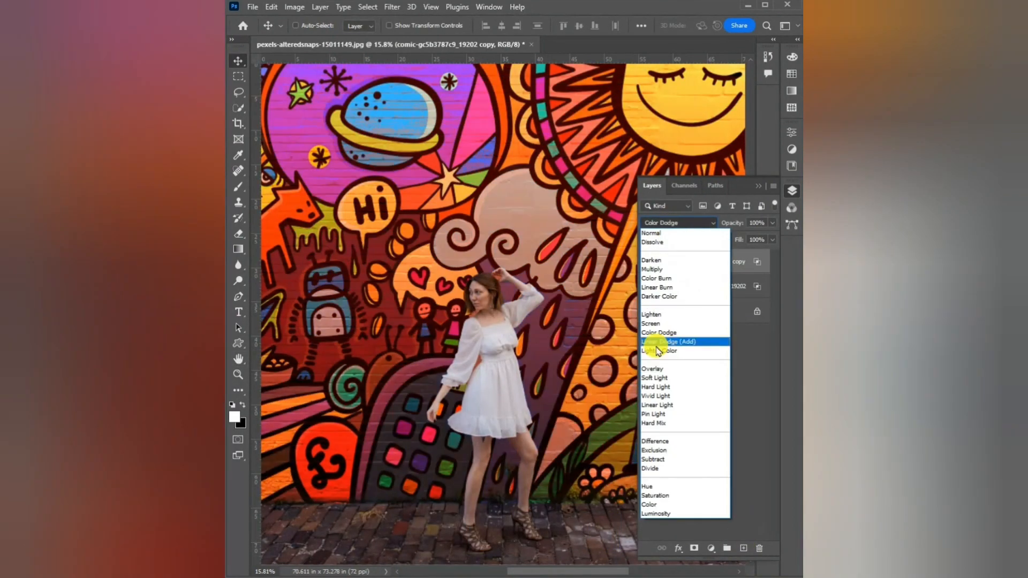
{"action": "left_click", "coordinate": [652, 415]}
{"action": "left_click", "coordinate": [792, 191]}
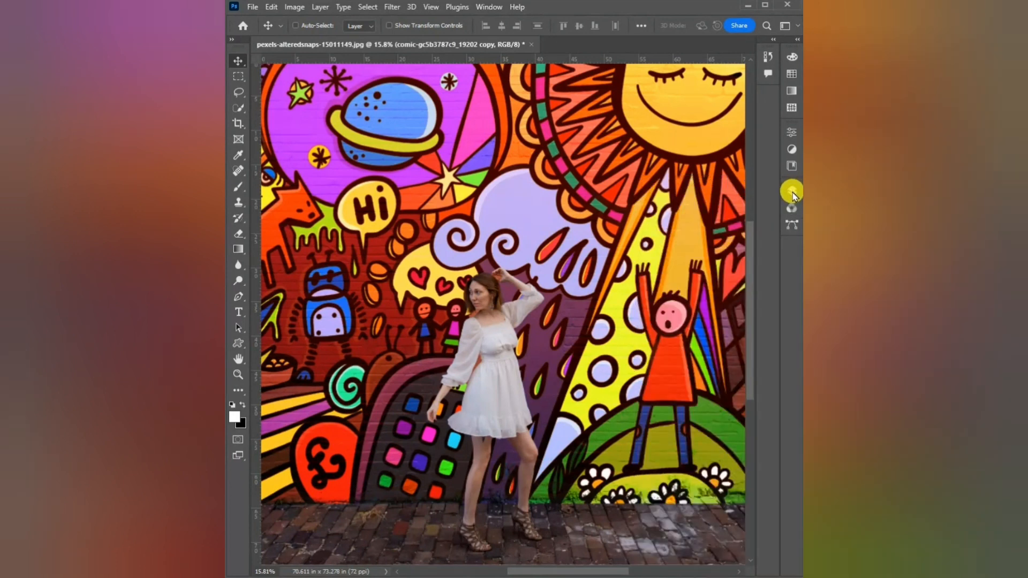
Group the two comic artwork layers.
{"action": "left_click", "coordinate": [792, 192]}
{"action": "left_click", "coordinate": [723, 281], "text": "shift"}
{"action": "left_click", "coordinate": [727, 548]}
Toggle the artwork group's visibility repeatedly to compare the plain wall with the painted wall, leaving it shown.
{"action": "left_click", "coordinate": [648, 258]}
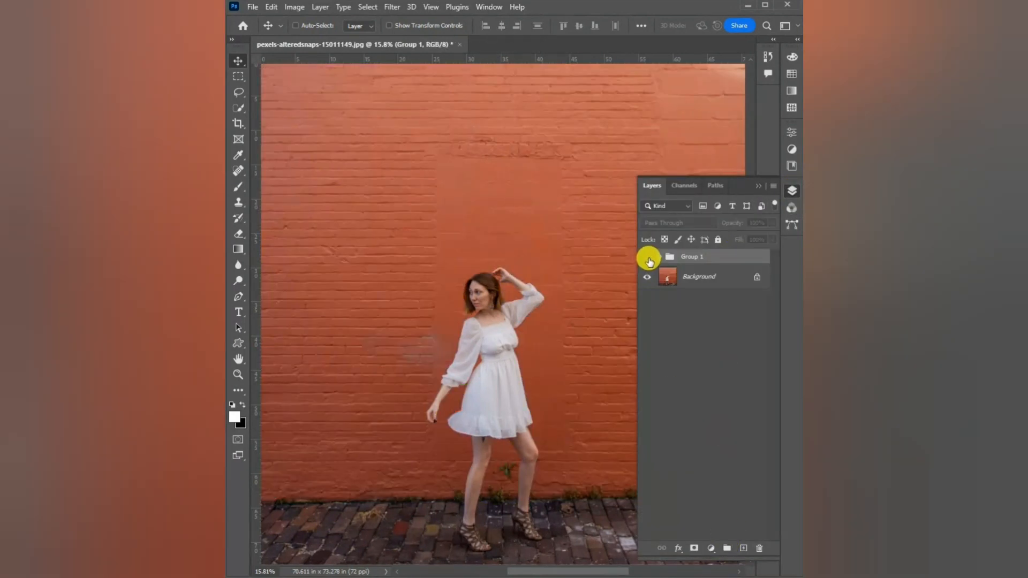
{"action": "left_click", "coordinate": [648, 258]}
{"action": "left_click", "coordinate": [648, 258]}
{"action": "left_click", "coordinate": [648, 258]}
{"action": "left_click", "coordinate": [648, 258]}
{"action": "left_click", "coordinate": [648, 258]}
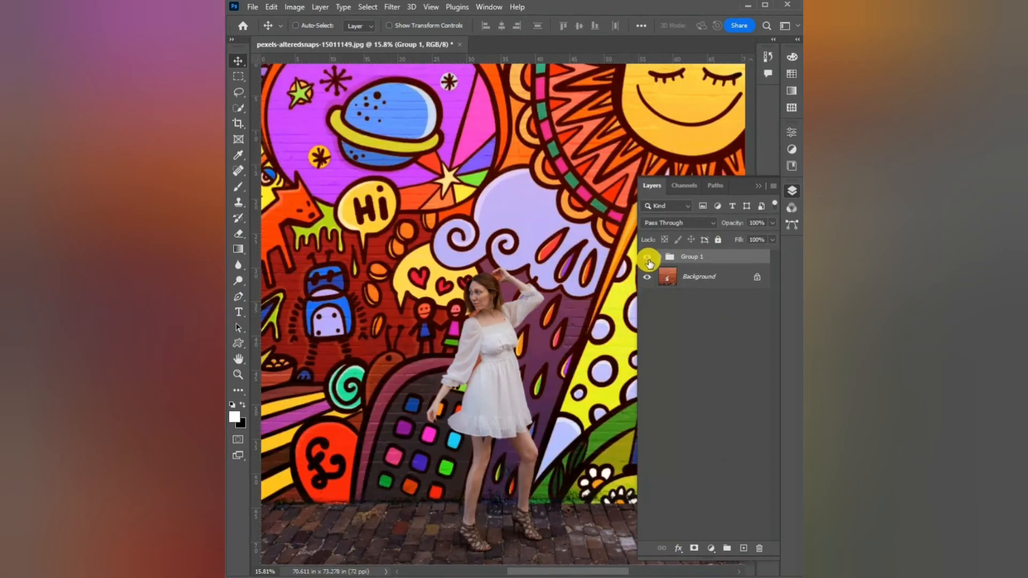
{"action": "left_click", "coordinate": [791, 192]}
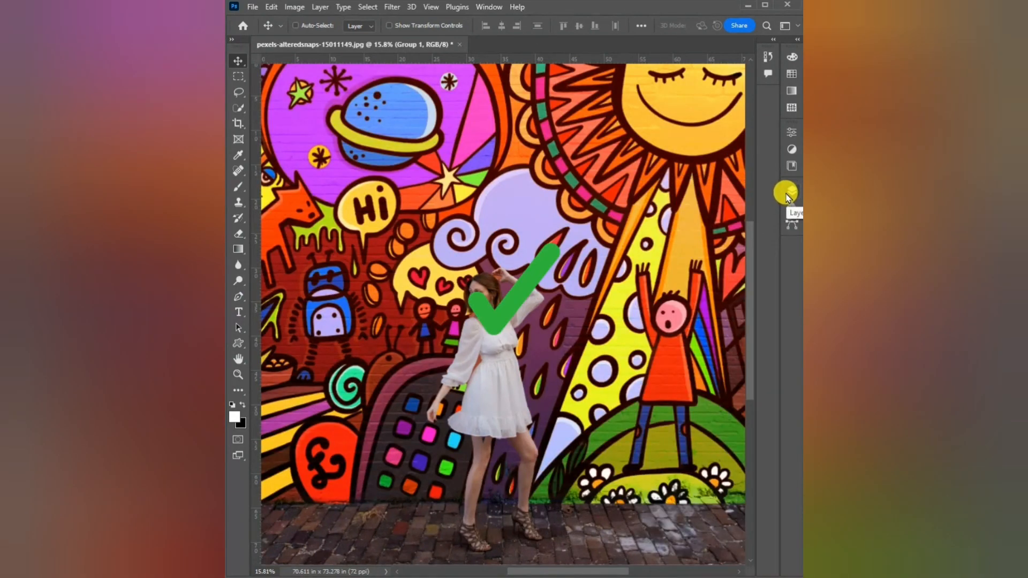